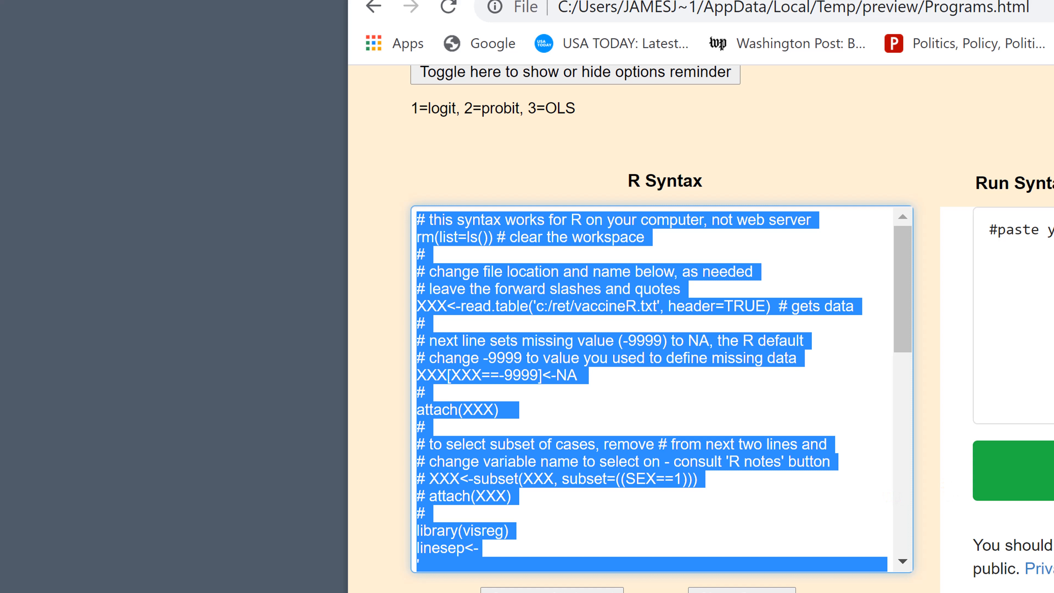
Add latino as the first predictor in the equation so it reads vacme~latino+psevere+psuscept+age.
scroll(664, 332, up, 10)
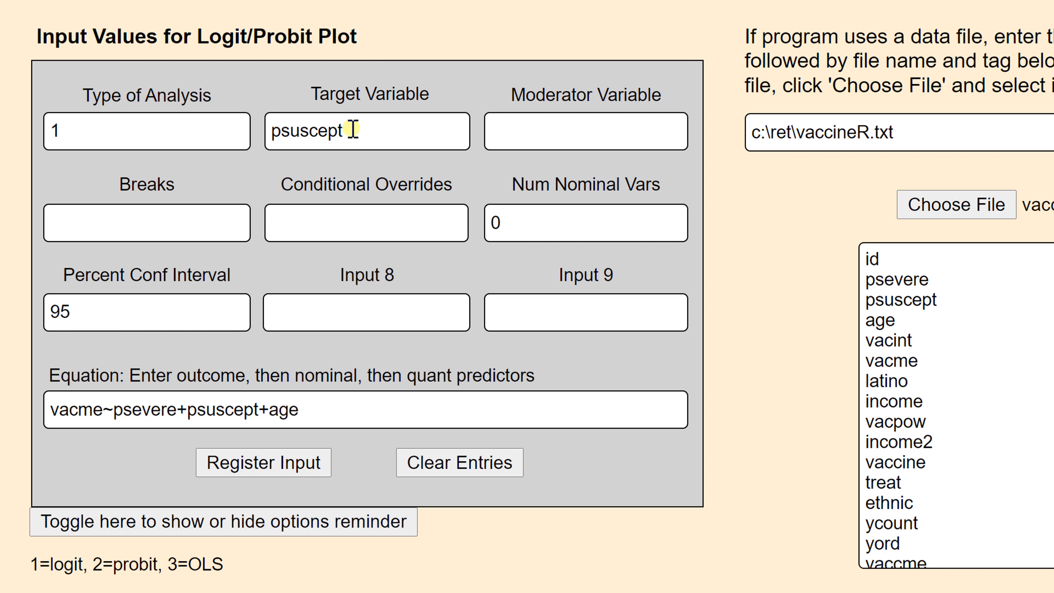
drag(352, 130, 209, 143)
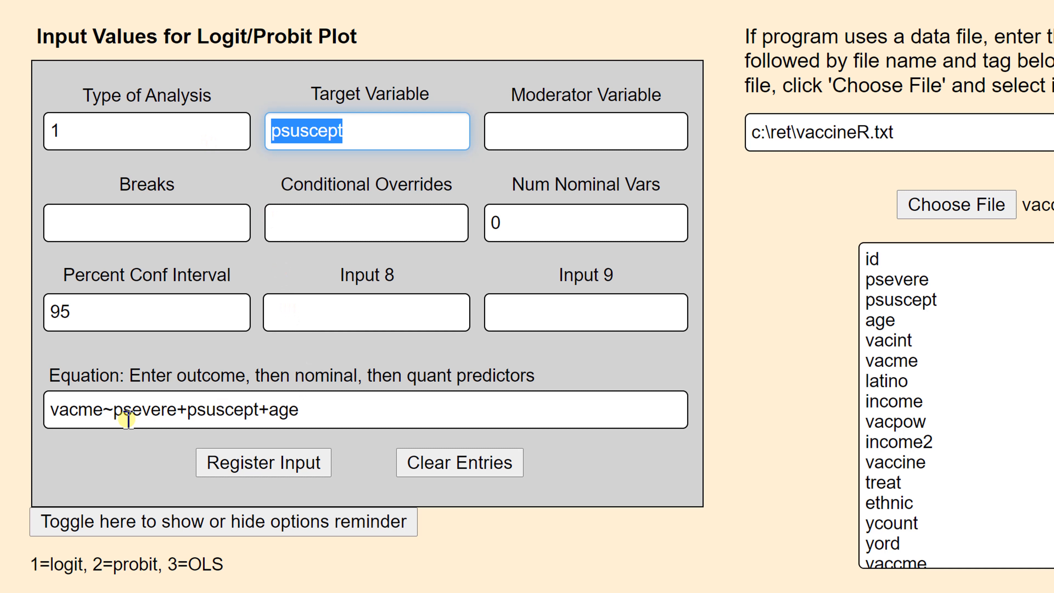
click(110, 411)
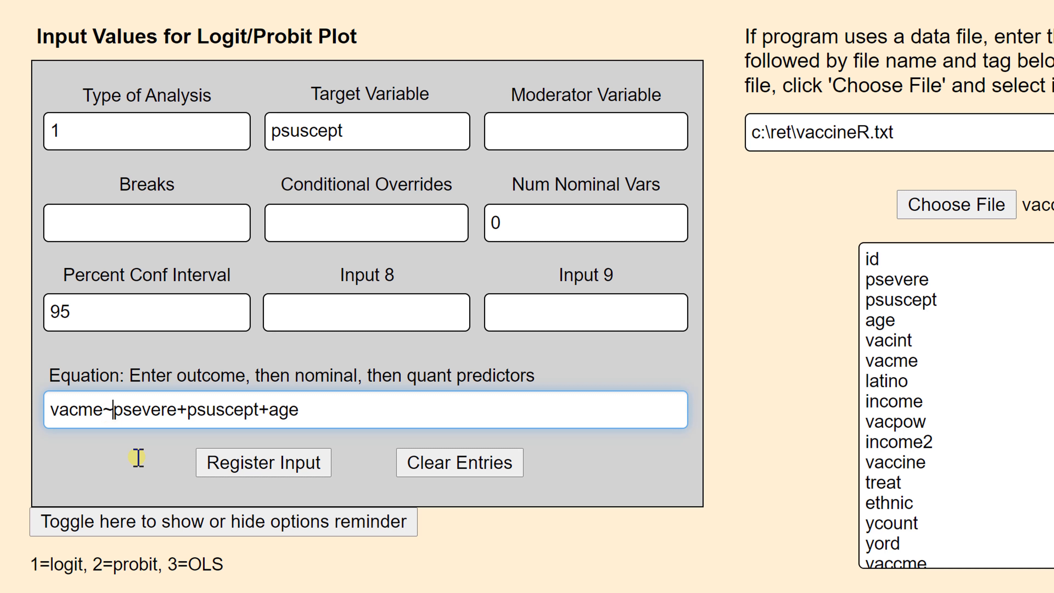
text(lati)
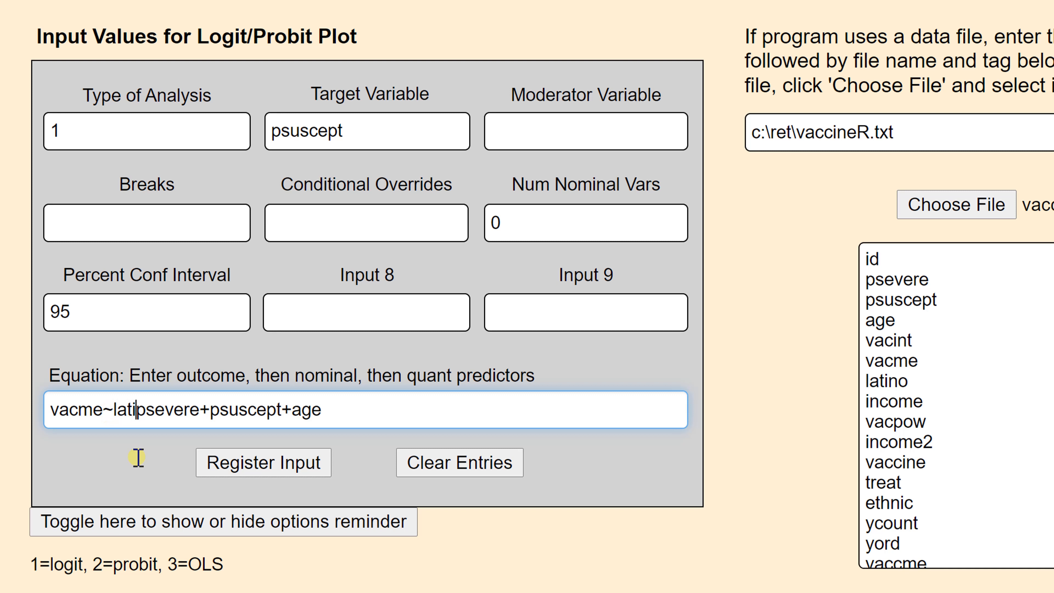
text(no+)
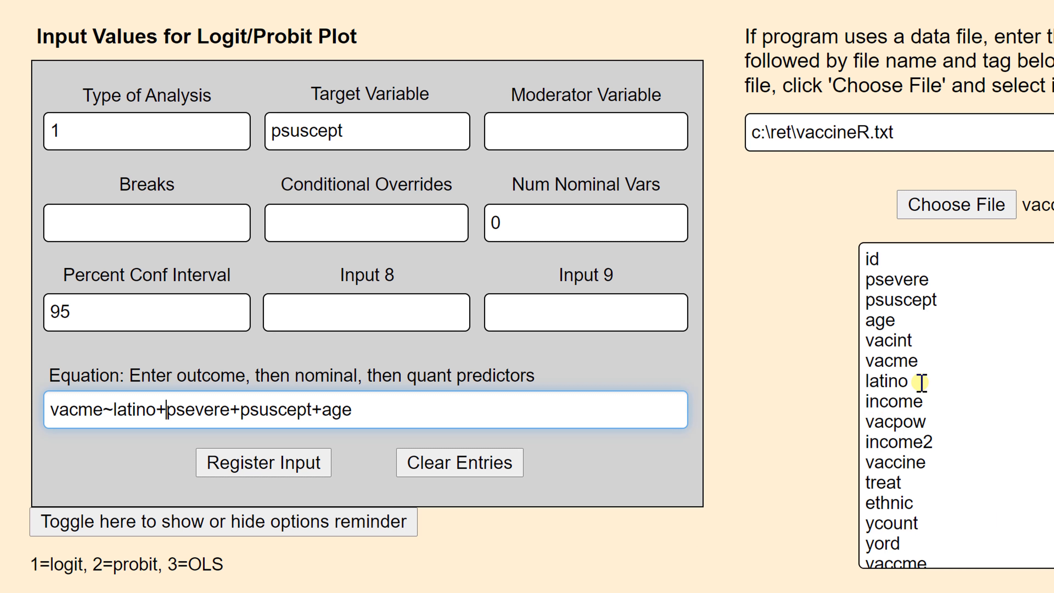
Set the target variable to latino and the number of nominal variables to 1.
drag(352, 130, 117, 122)
text(lat)
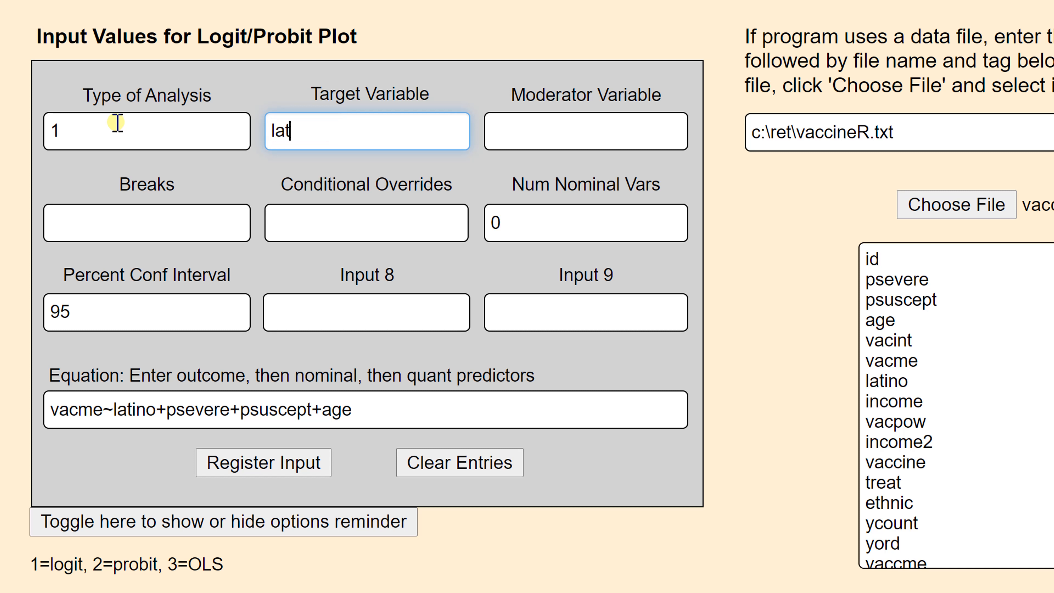
text(ino)
double_click(508, 224)
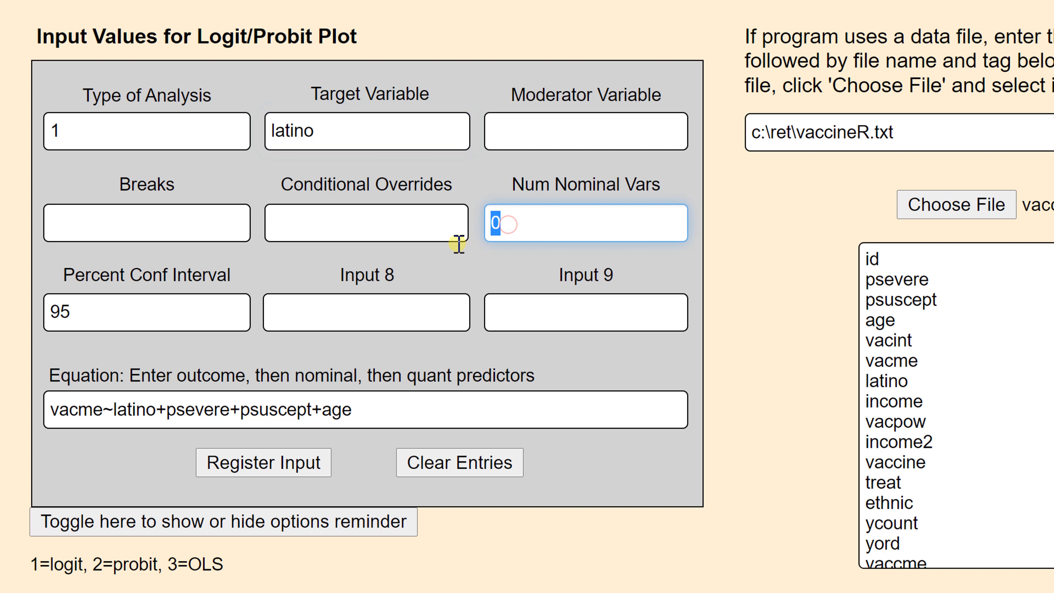
text(1)
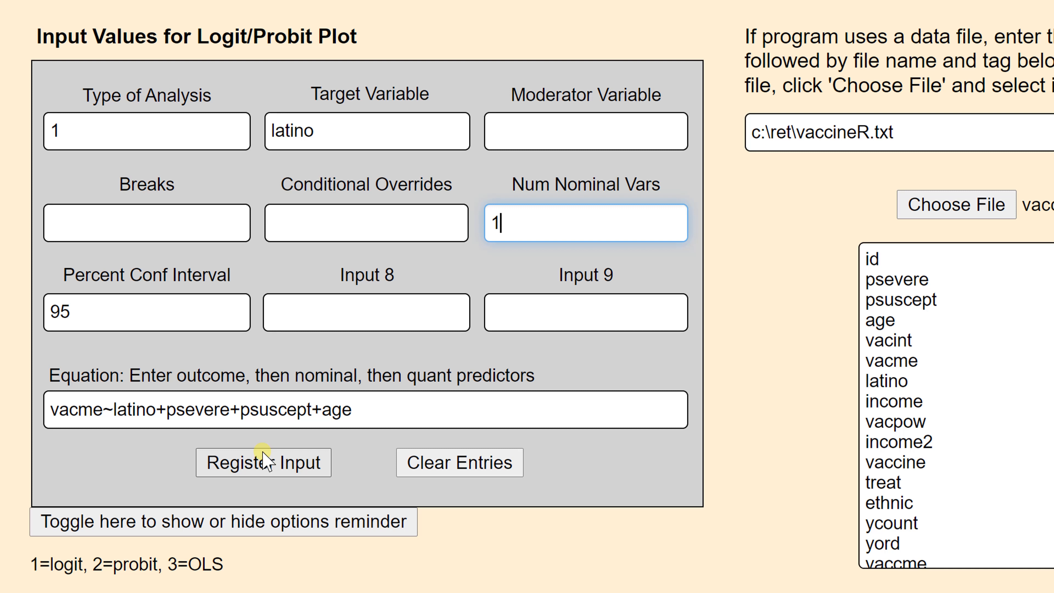
Register the input for the latino analysis and run the generated R syntax in the R Console.
click(263, 460)
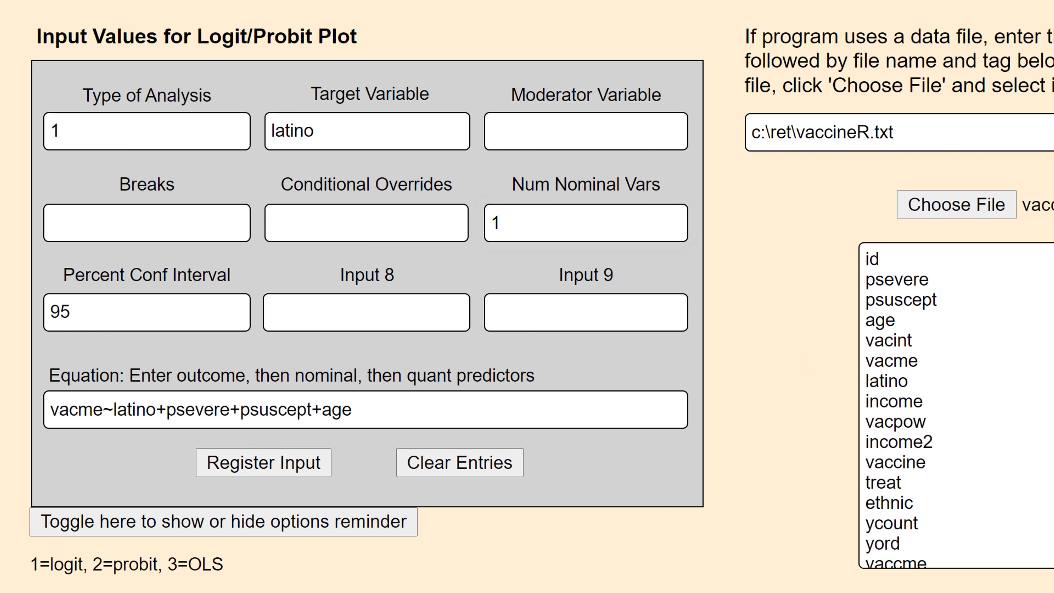
scroll(240, 521, down, 14)
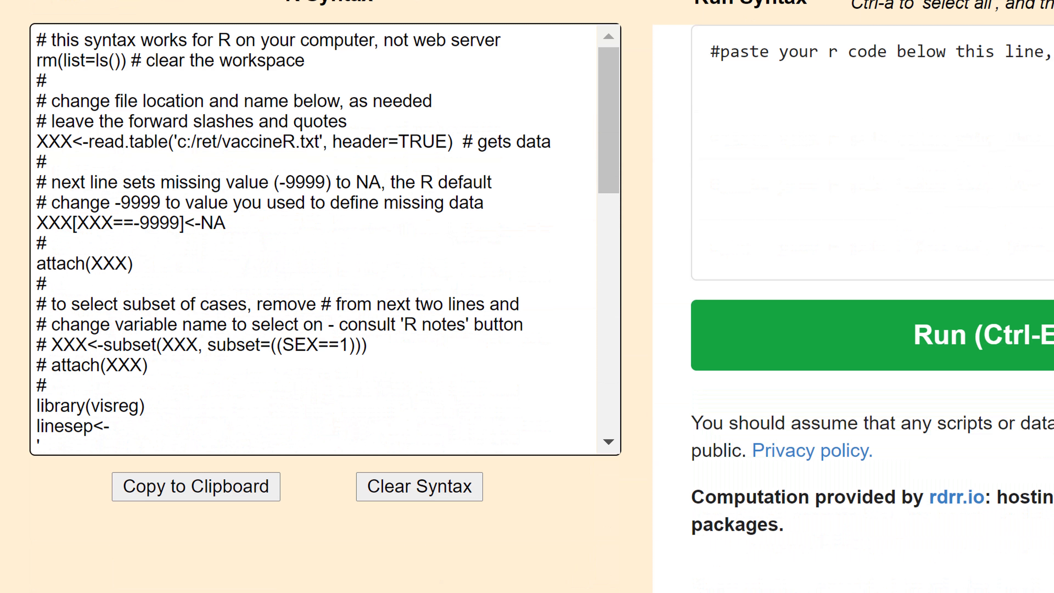
click(207, 487)
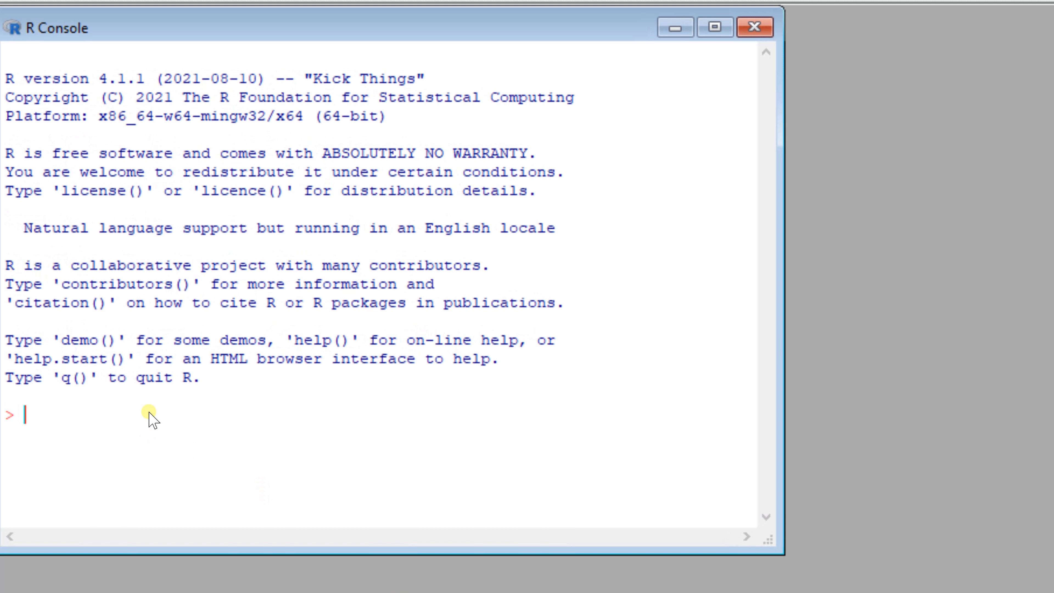
key(ctrl+v)
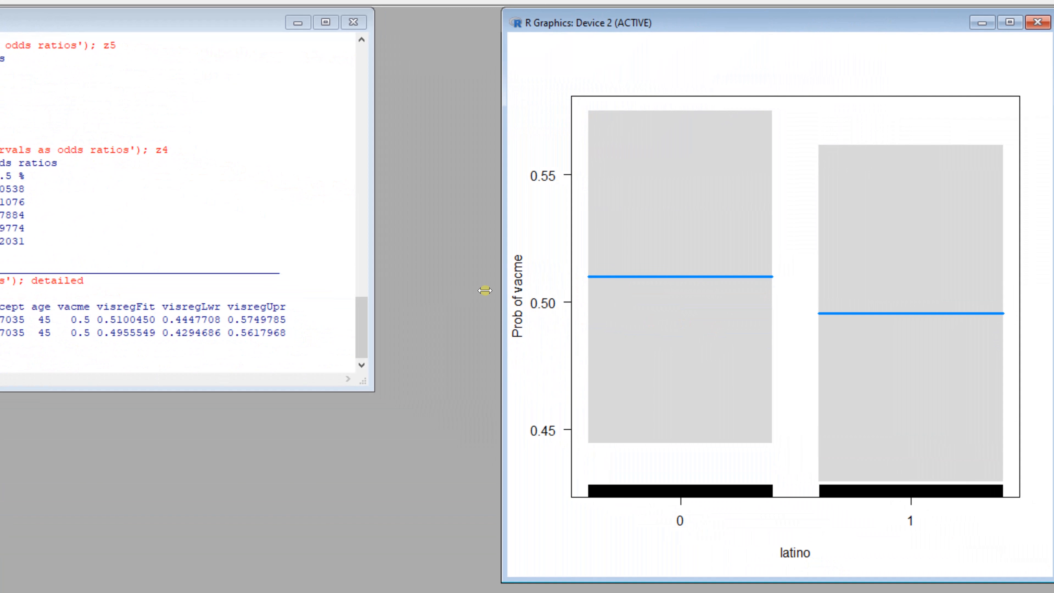
Examine the model coefficients, confidence intervals, odds ratios and detailed results for latino in the R Console.
drag(358, 332, 360, 252)
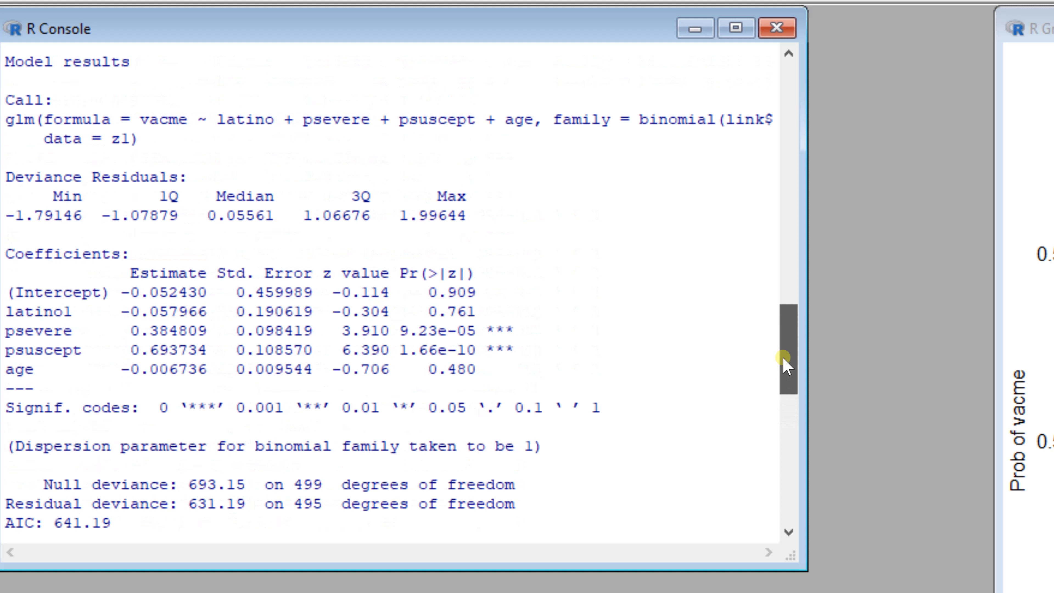
mouse_move(784, 358)
mouse_down()
mouse_move(780, 337)
mouse_move(777, 347)
mouse_up()
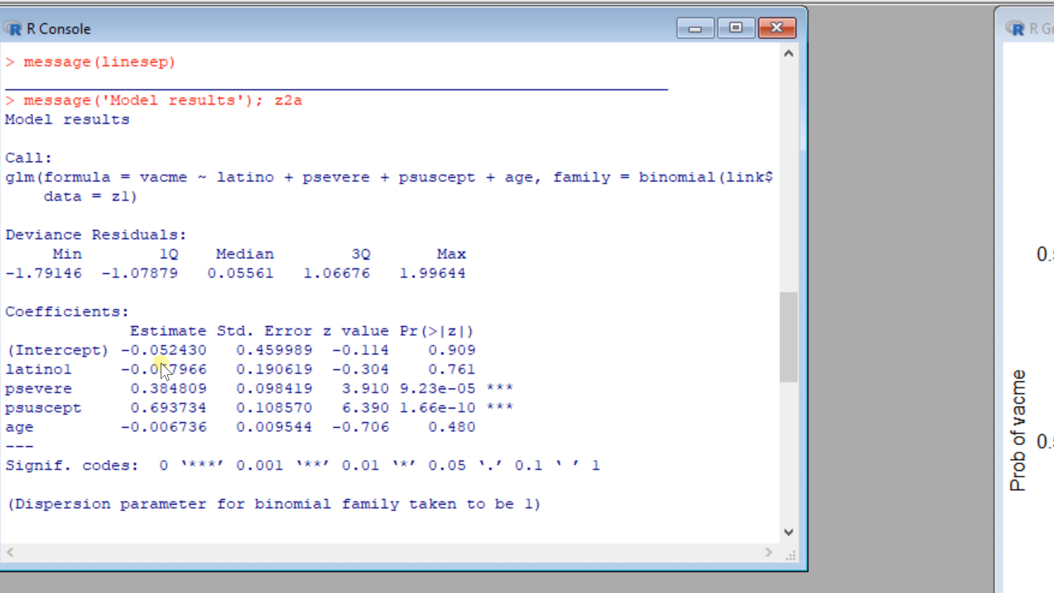
drag(786, 335, 778, 430)
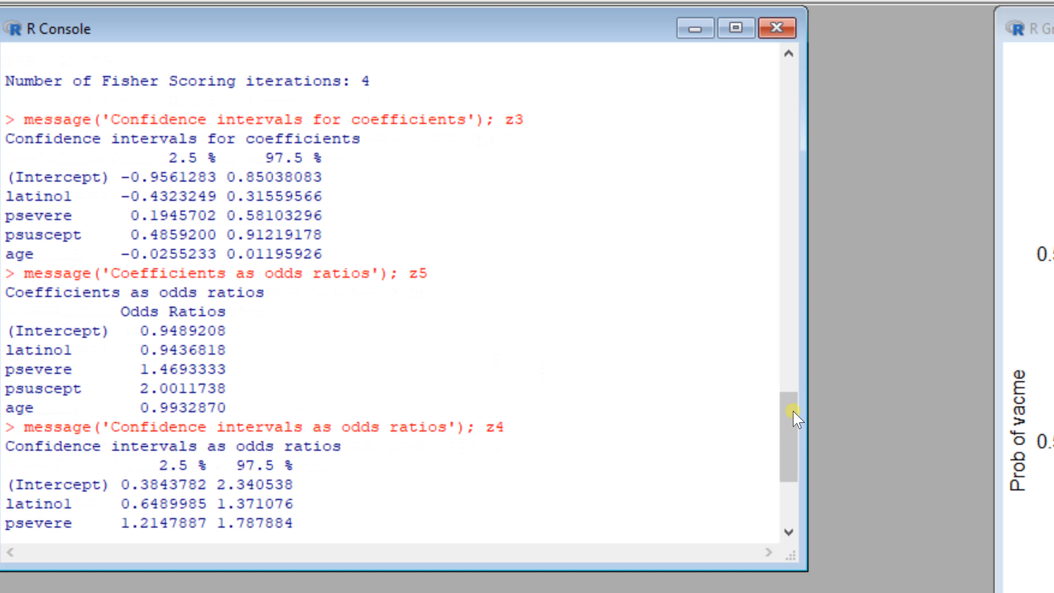
drag(789, 448, 788, 500)
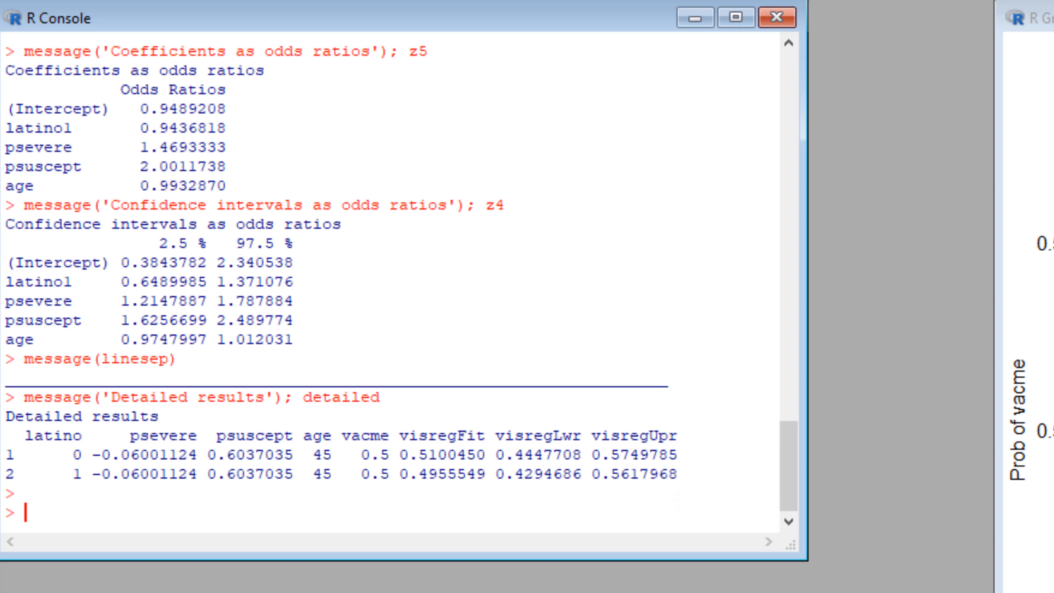
Quit R with q() without saving the workspace image.
text(q())
key(Return)
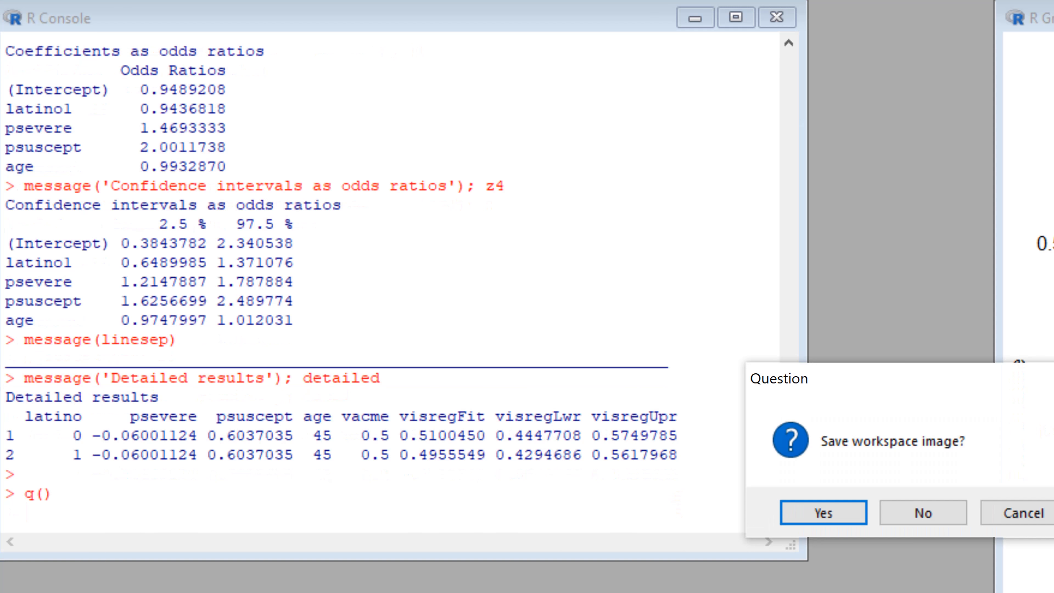
click(918, 514)
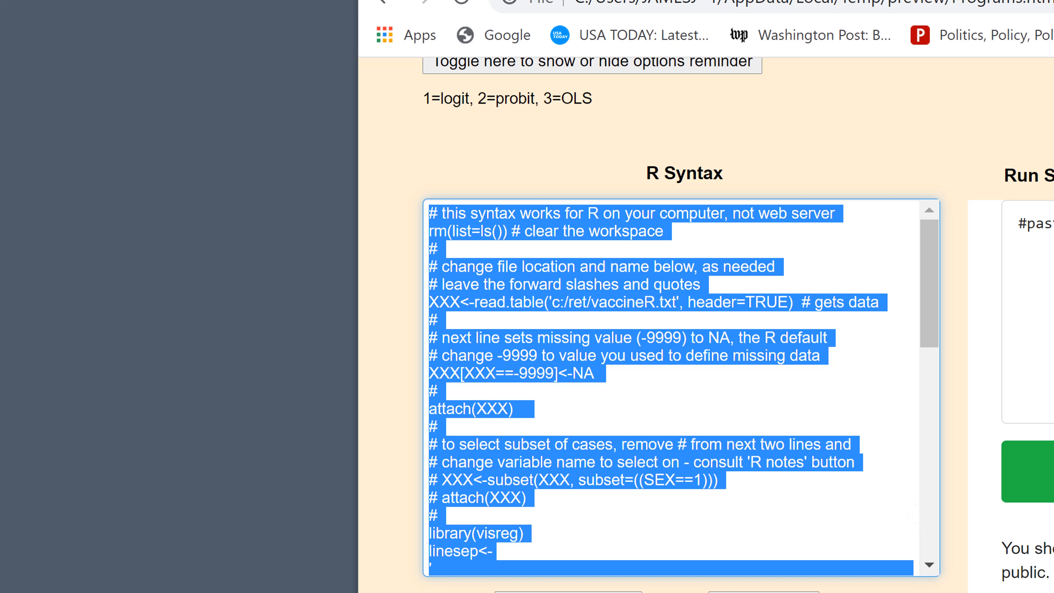
Back in the browser's logit/probit plot form, change the target variable to psuscept.
scroll(706, 323, up, 5)
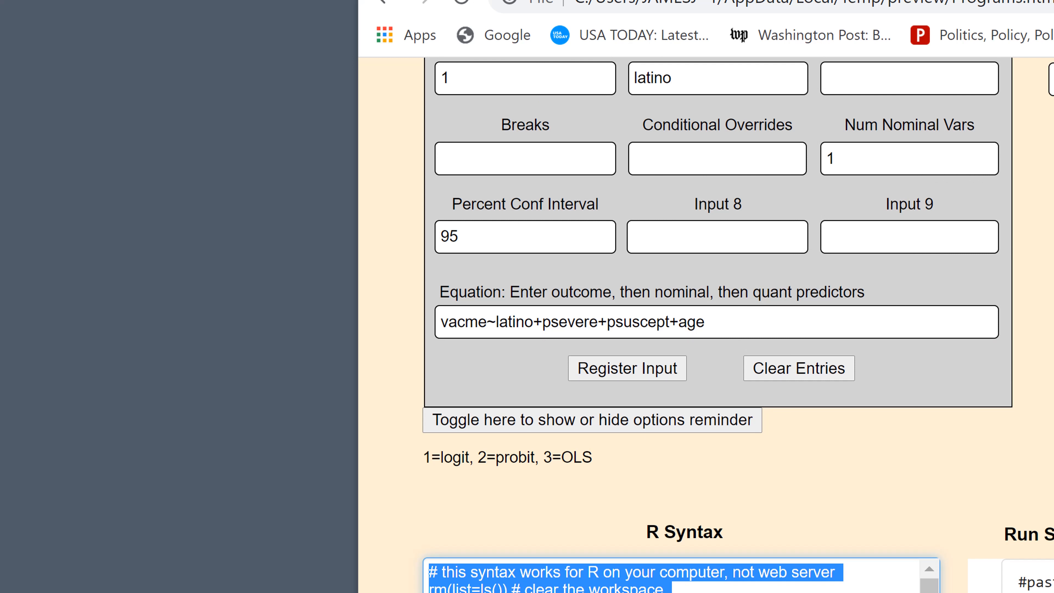
scroll(705, 324, up, 5)
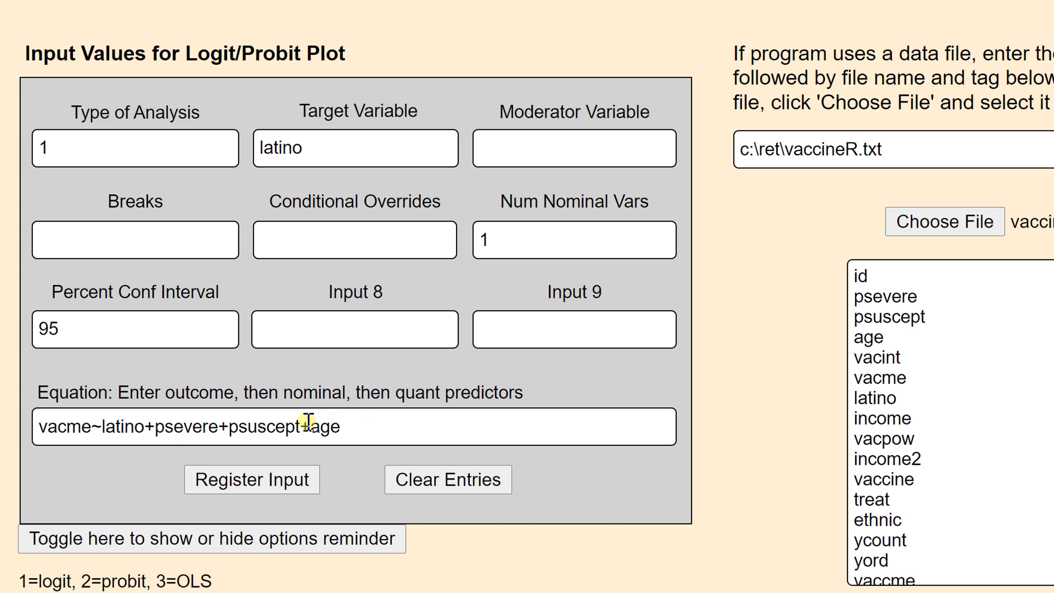
double_click(305, 152)
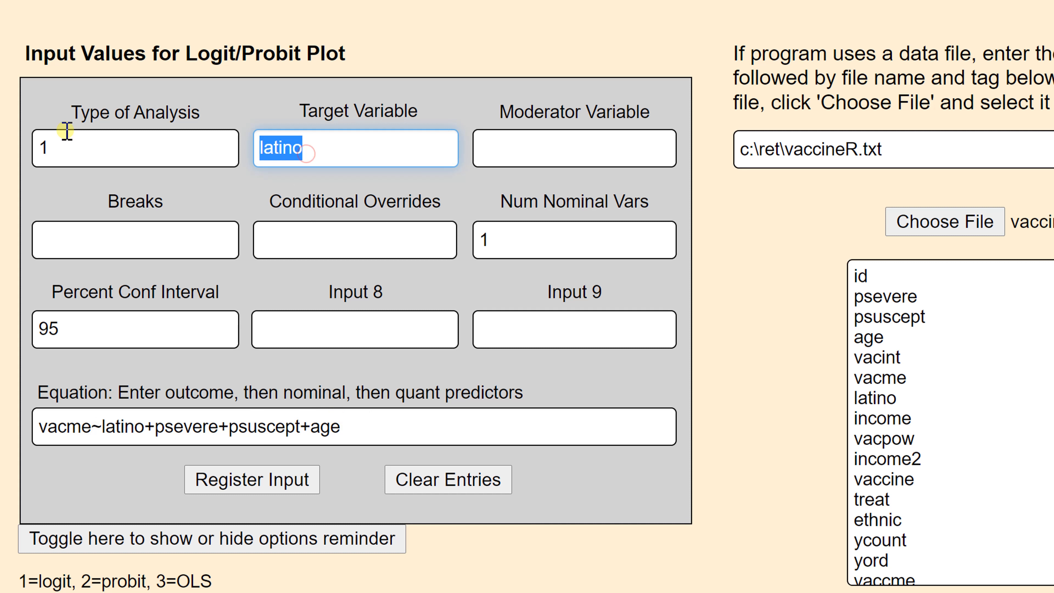
text(psuscept)
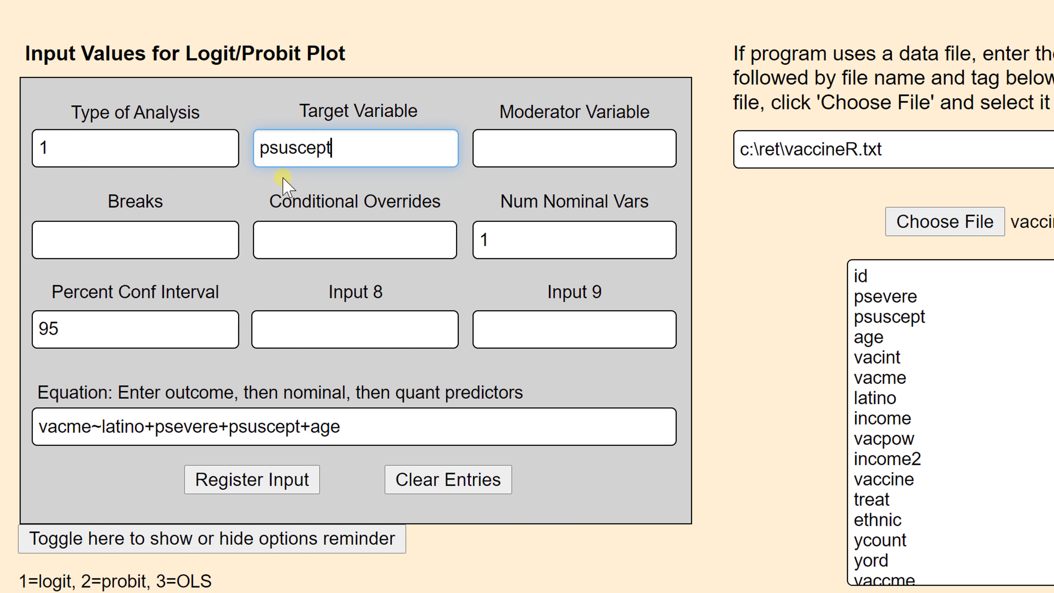
Register the input for the psuscept analysis and run the generated R syntax in the R Console.
click(226, 483)
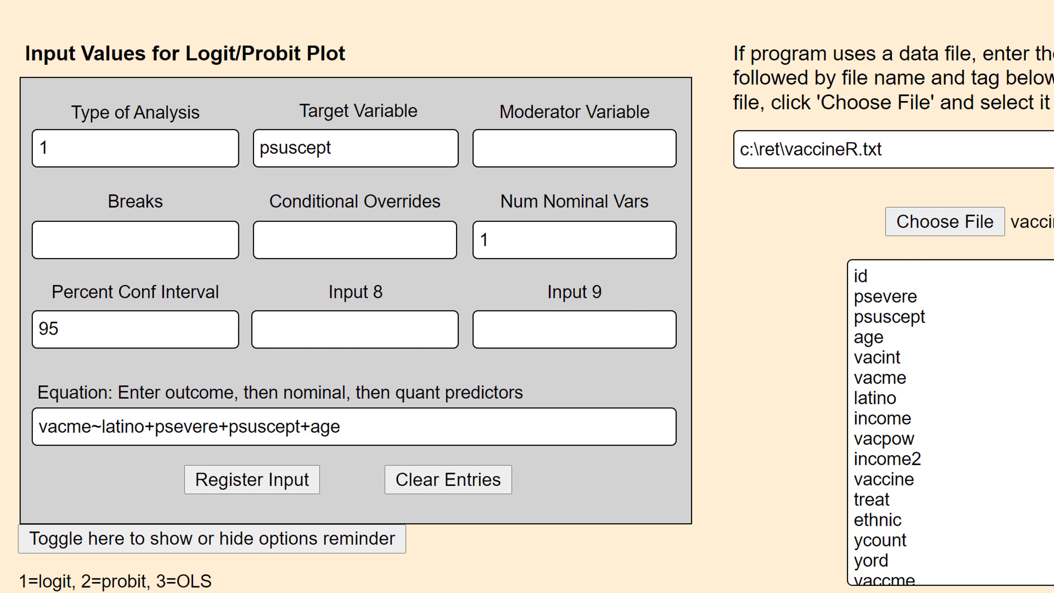
scroll(311, 344, down, 10)
scroll(311, 345, up, 3)
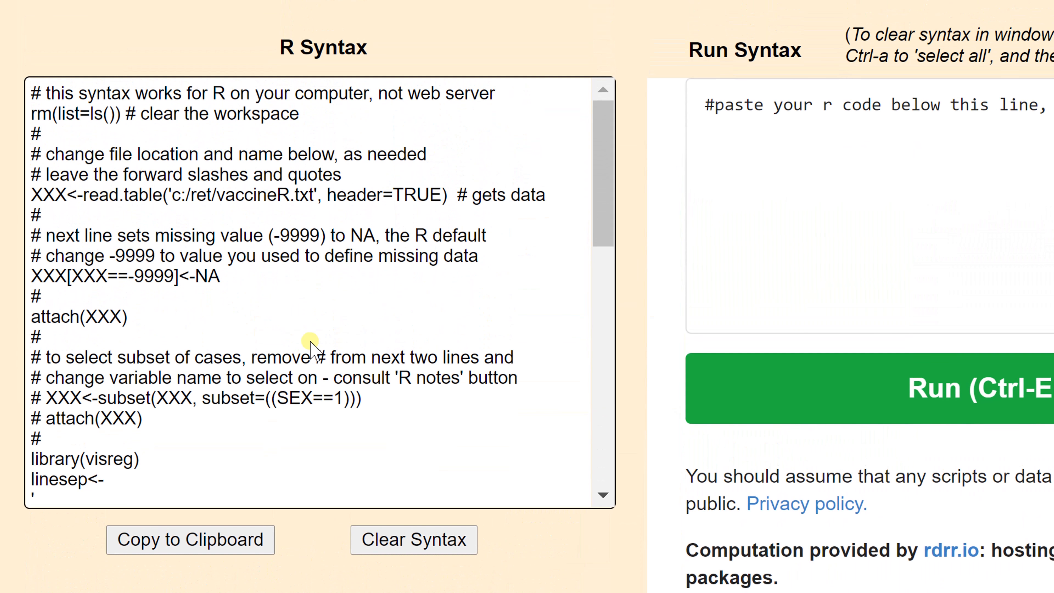
click(197, 541)
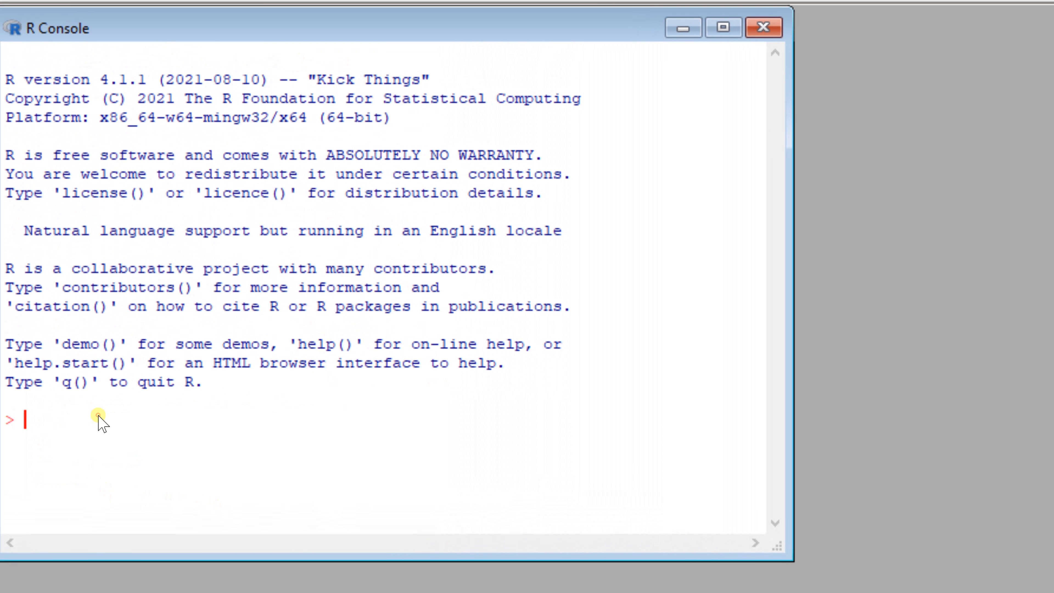
key(ctrl+v)
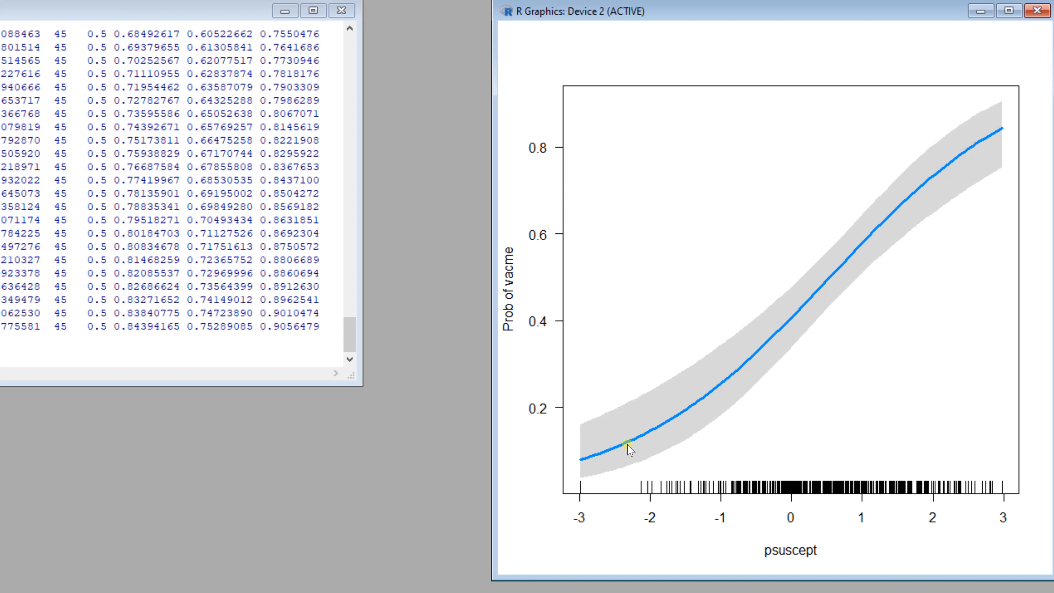
Look through the psuscept output in the R Console and quit R without saving the workspace image.
drag(348, 343, 349, 227)
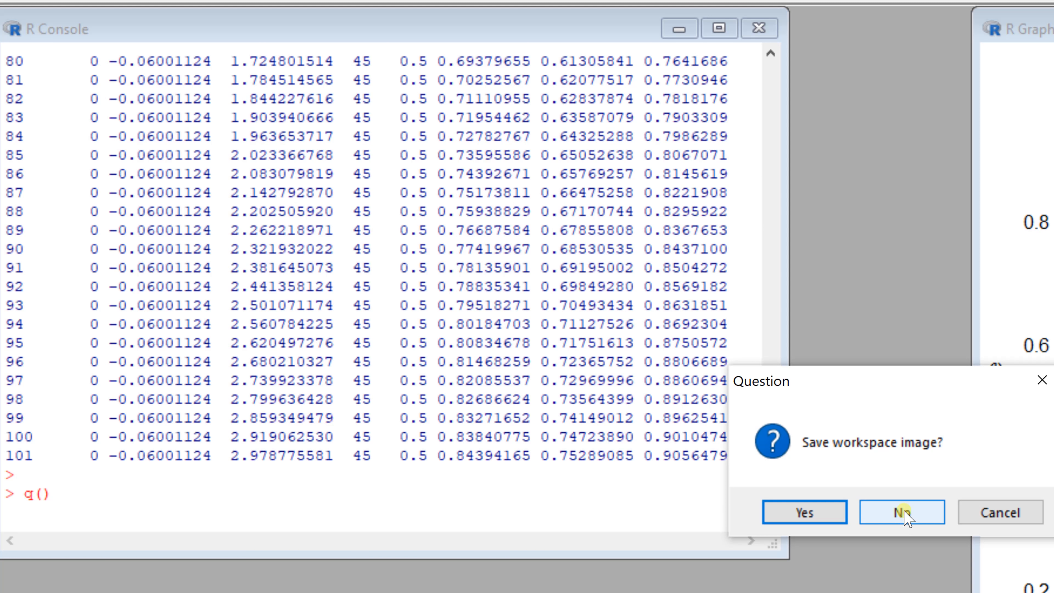
click(904, 511)
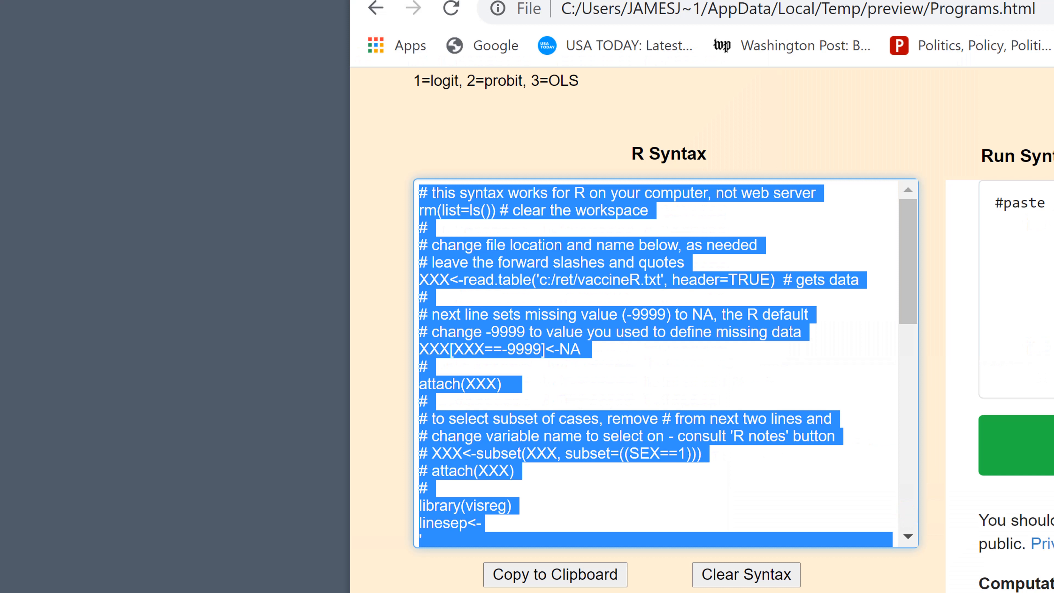
In the browser form, remove latino from the equation and set the number of nominal variables to 0.
scroll(701, 330, up, 5)
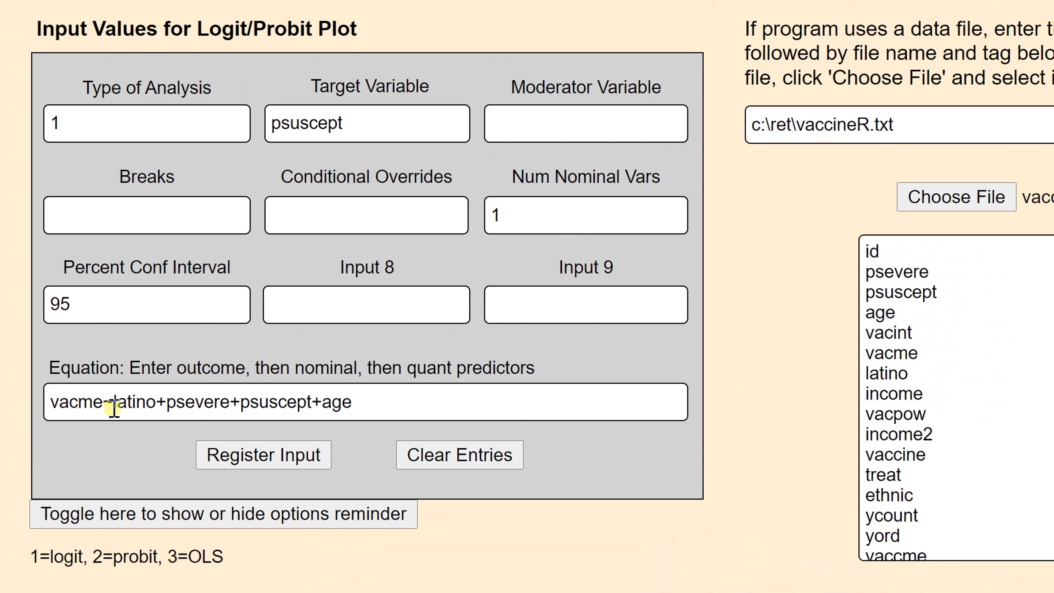
click(114, 409)
key(Delete)
key(Delete)
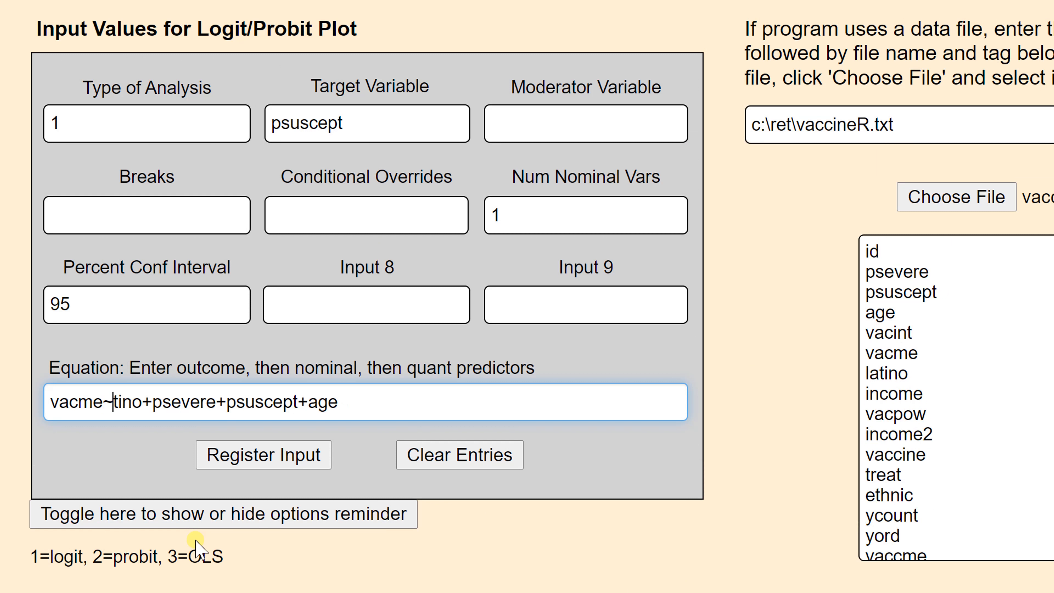
key(Delete)
key(Delete)
key(Delete)
key(Delete)
key(Delete)
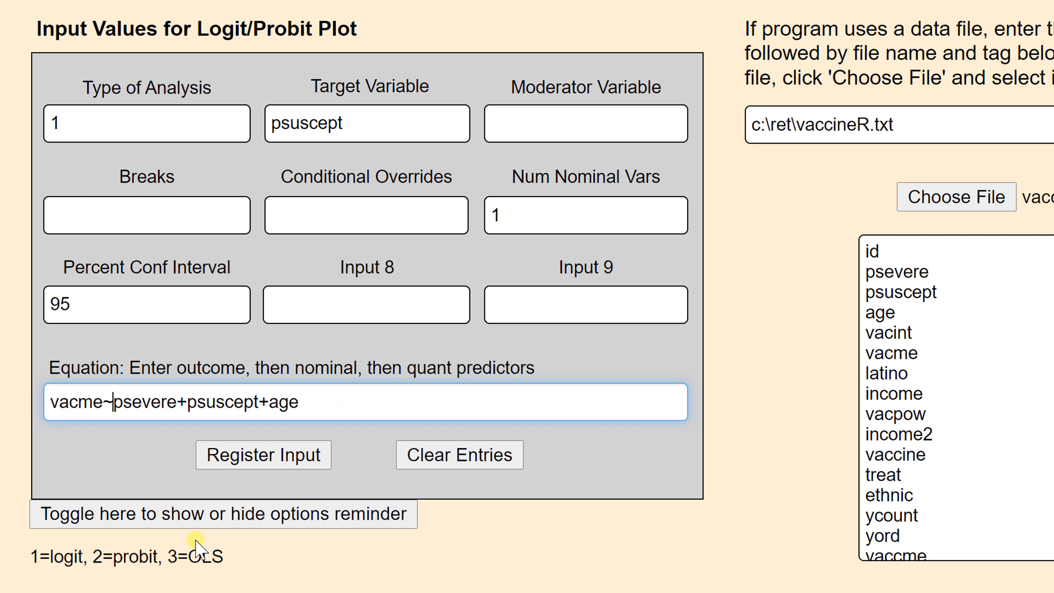
double_click(502, 215)
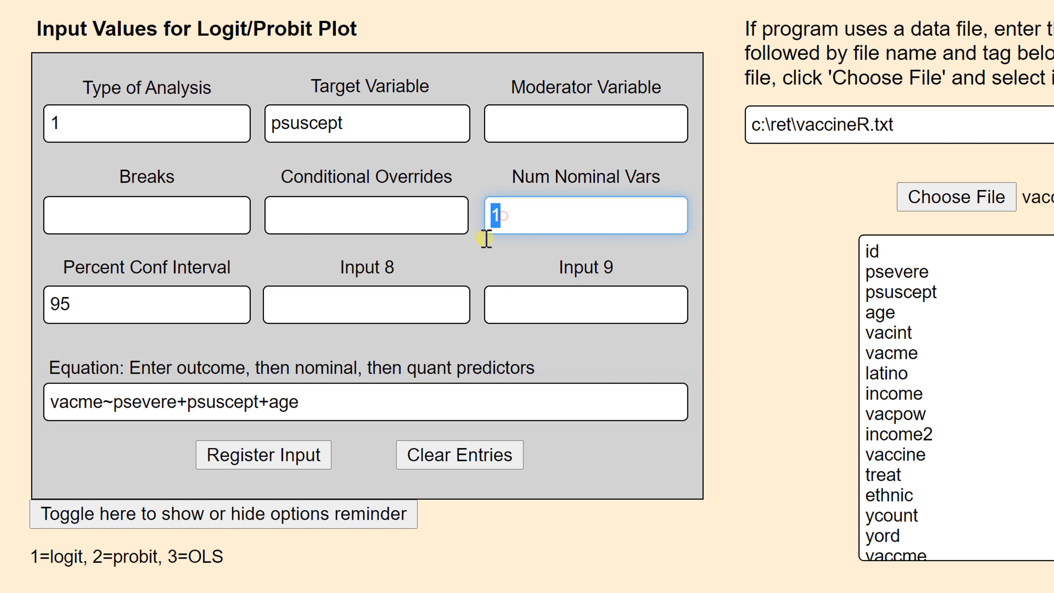
text(0)
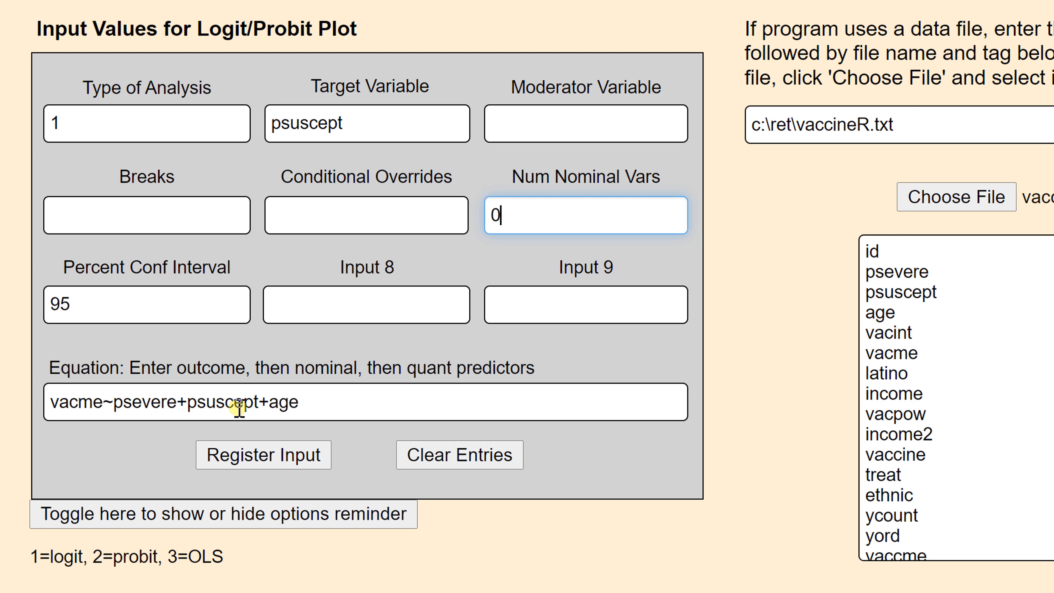
Set the conditional overrides to psevere=0,age=30.
click(292, 213)
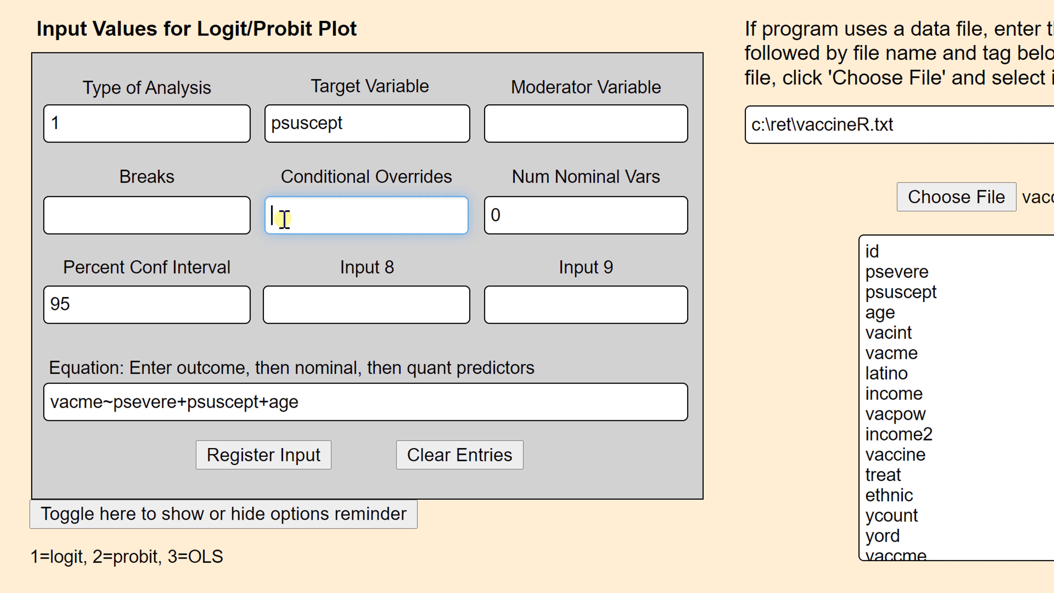
text(psevere)
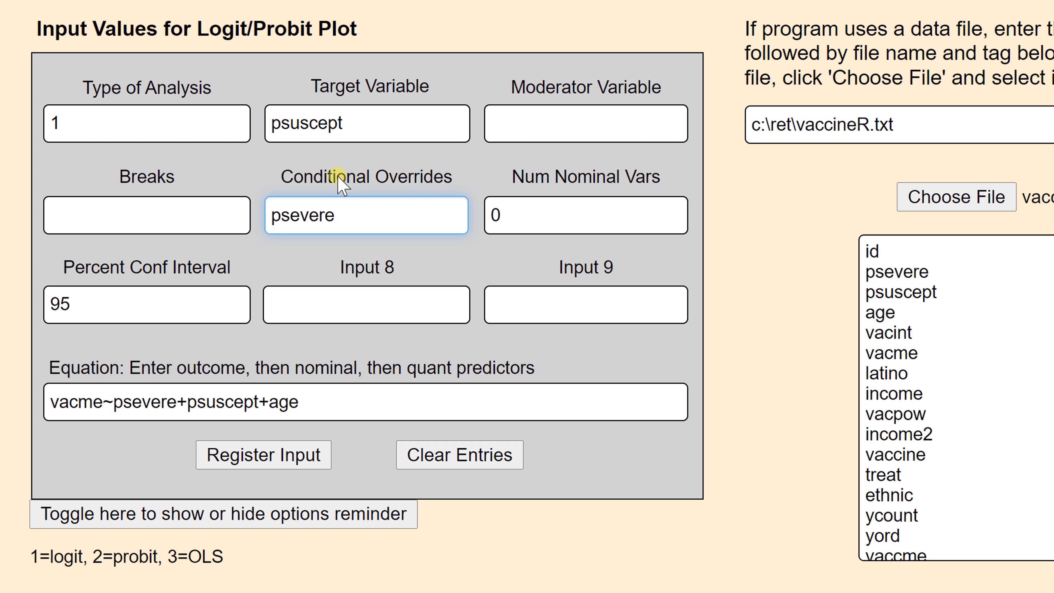
text(=0,age=30)
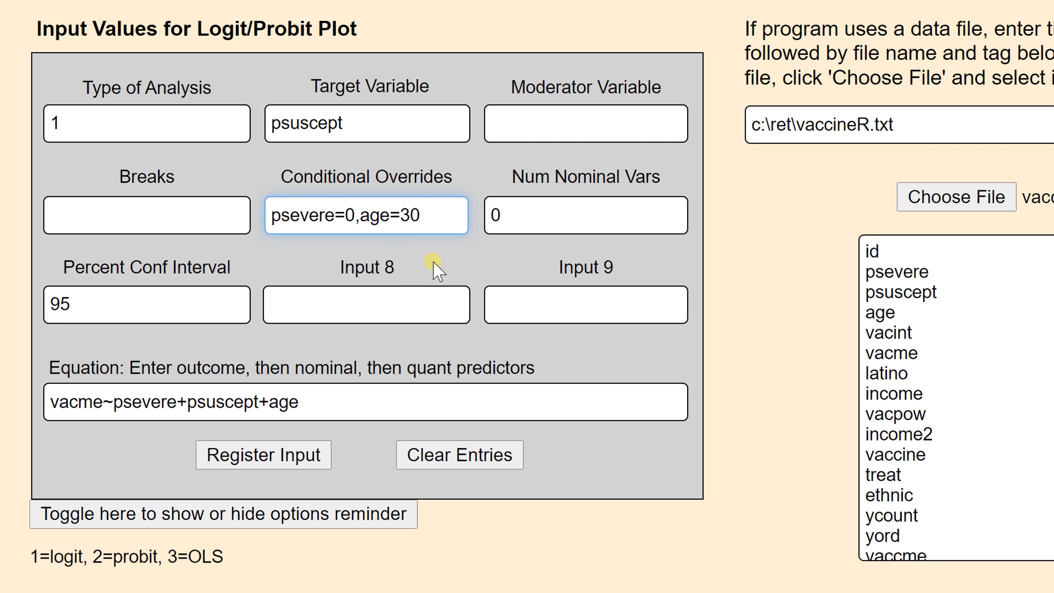
Register the input with the overrides, copy the generated R syntax and run it in the R Console.
click(274, 459)
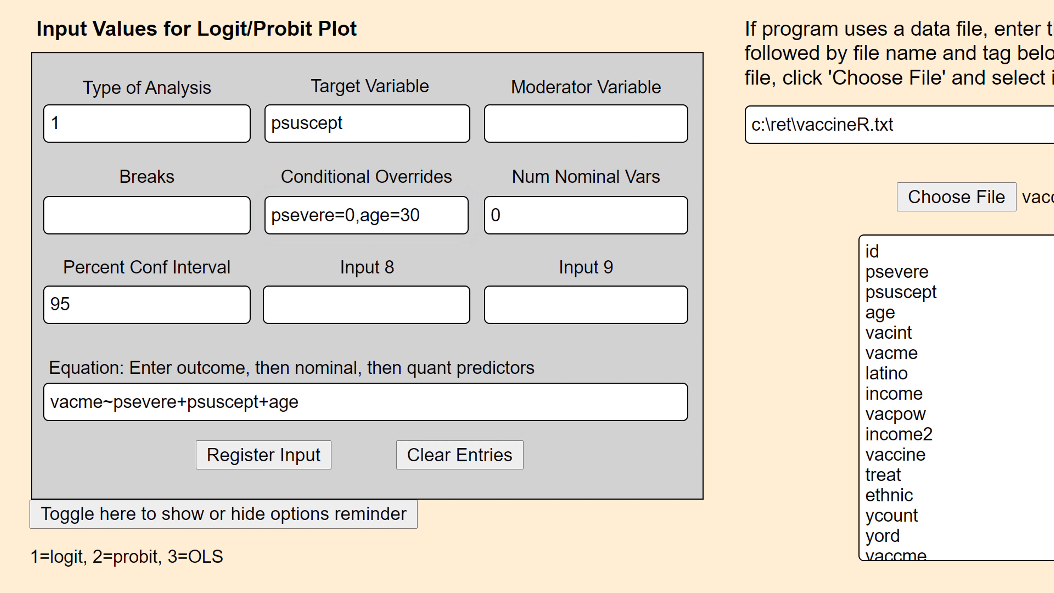
scroll(527, 311, down, 10)
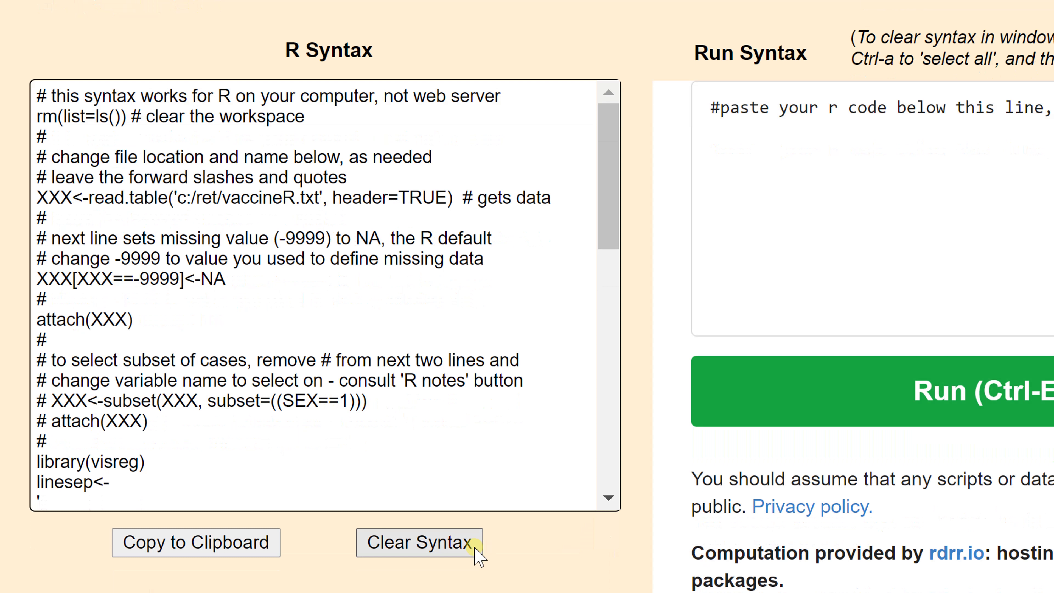
click(190, 540)
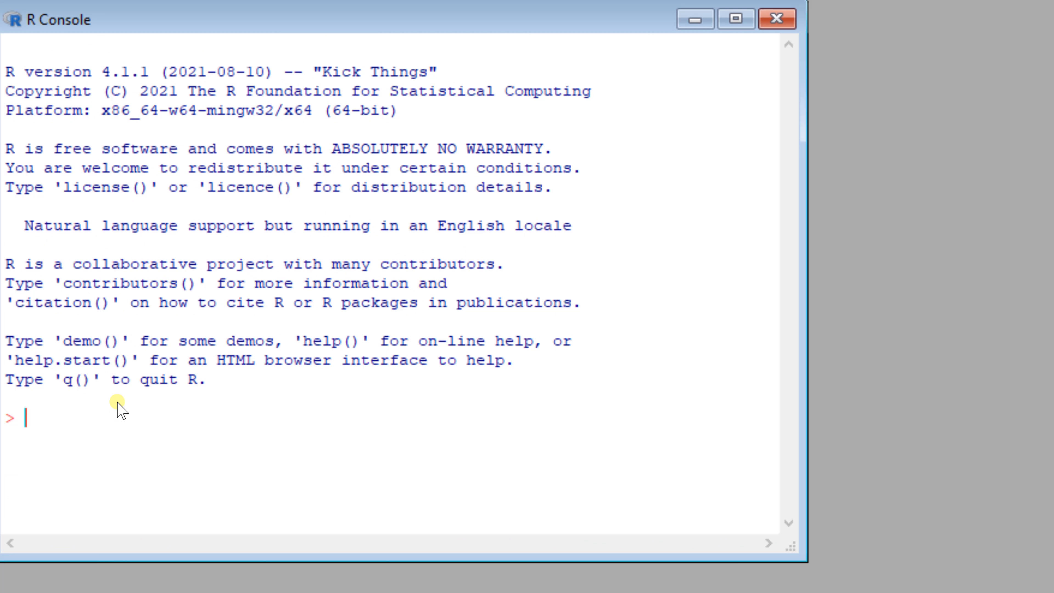
key(ctrl+v)
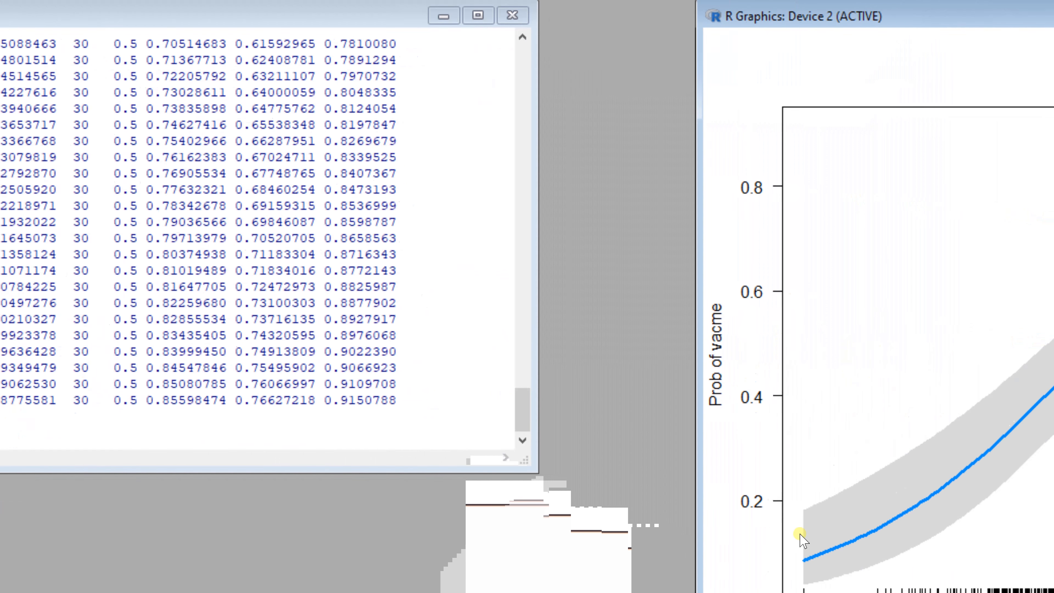
Look through the psuscept output with the overridden covariates and quit R without saving the workspace image.
drag(529, 397, 528, 368)
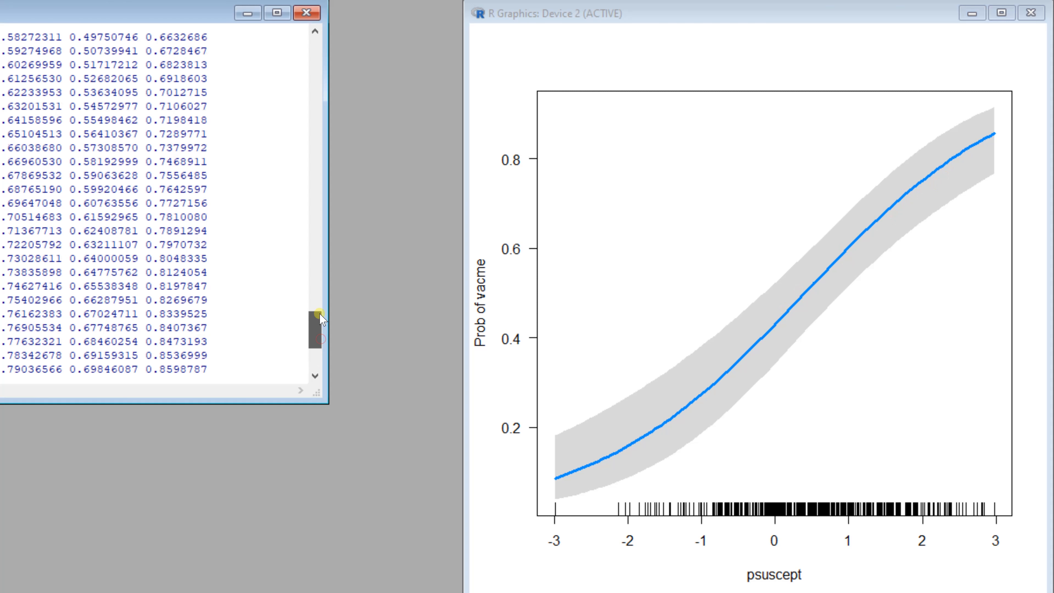
drag(320, 317, 296, 211)
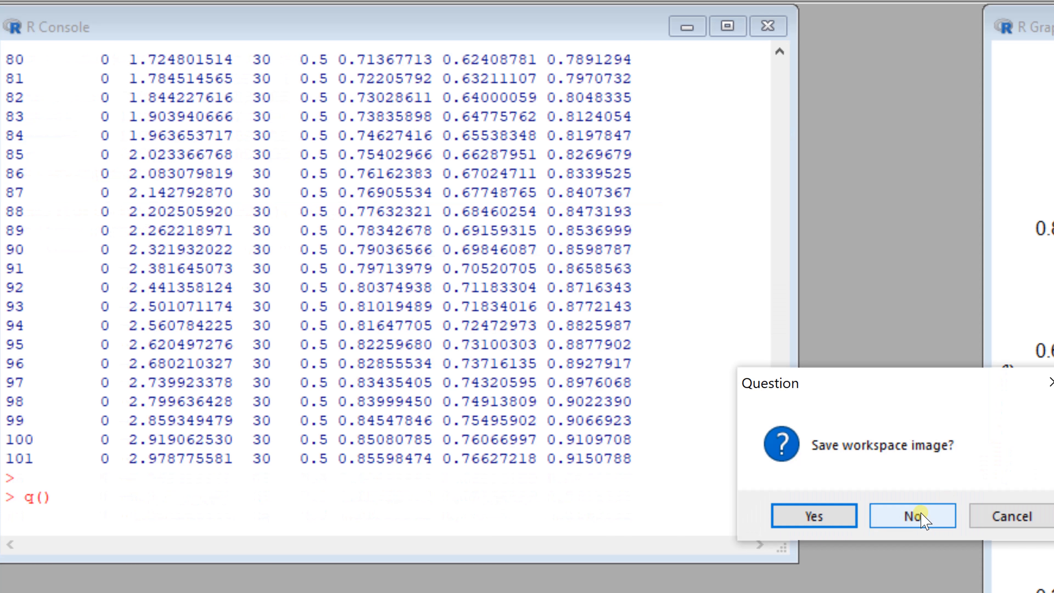
click(915, 516)
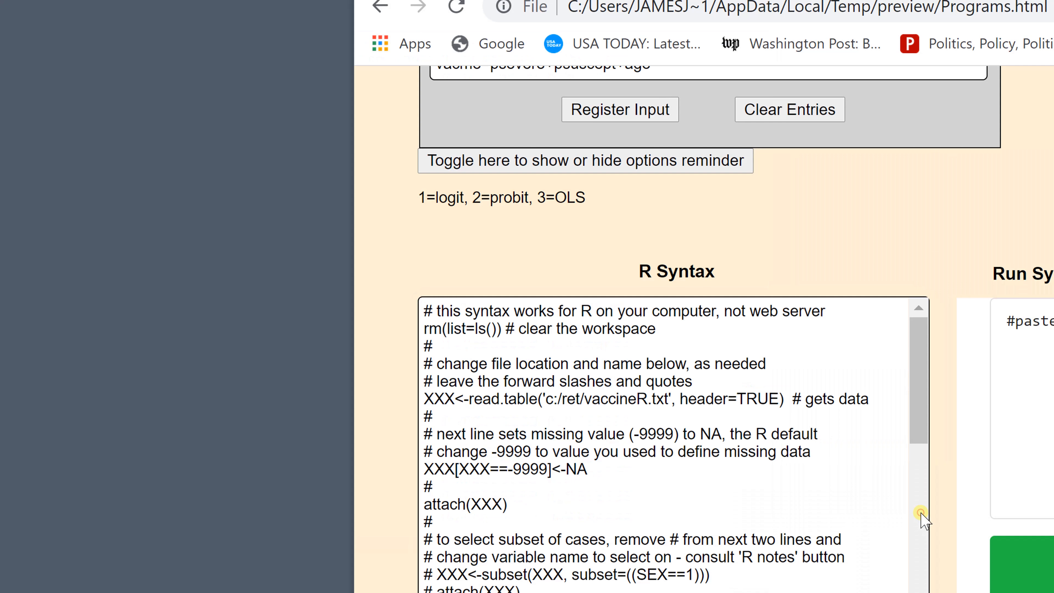
Back in the browser's logit/probit plot form, clear the conditional overrides.
key(ctrl+a)
scroll(705, 332, up, 10)
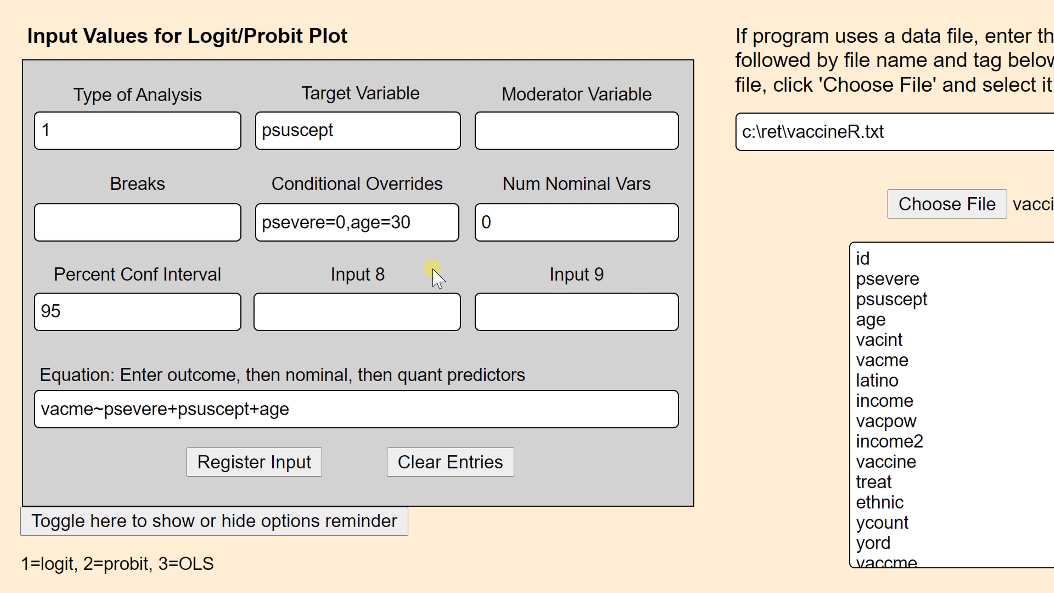
drag(429, 221, 98, 226)
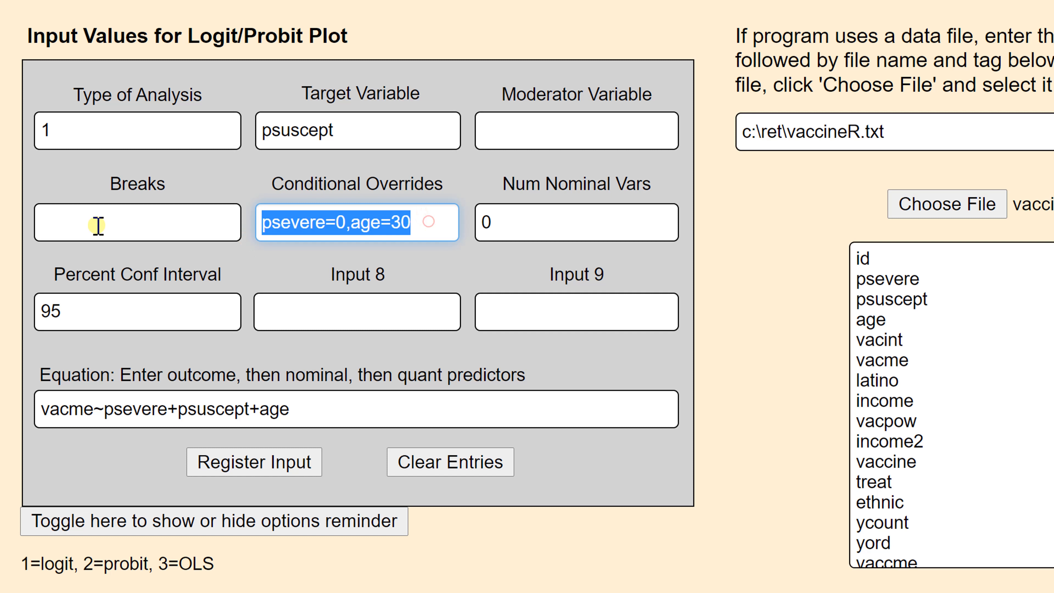
key(Delete)
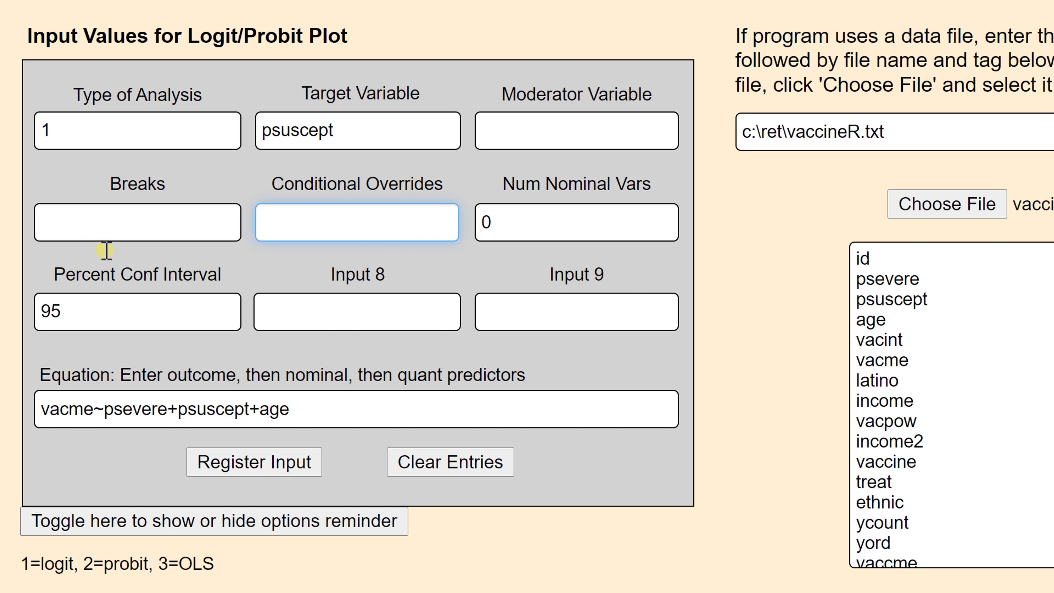
Add latino as the first predictor in the equation and set the number of nominal variables to 1.
click(105, 412)
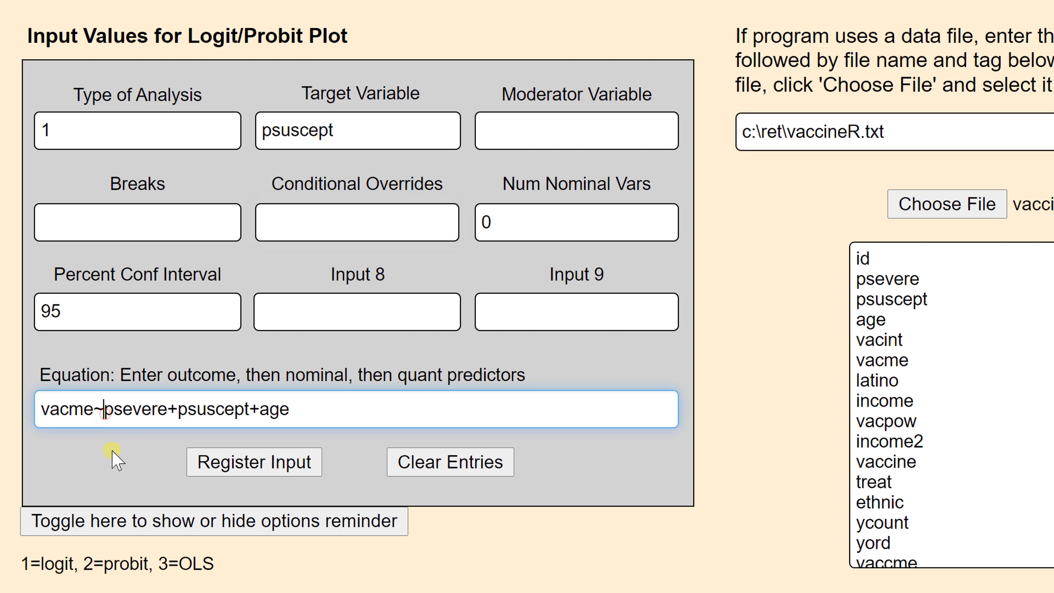
text(lat)
text(ino)
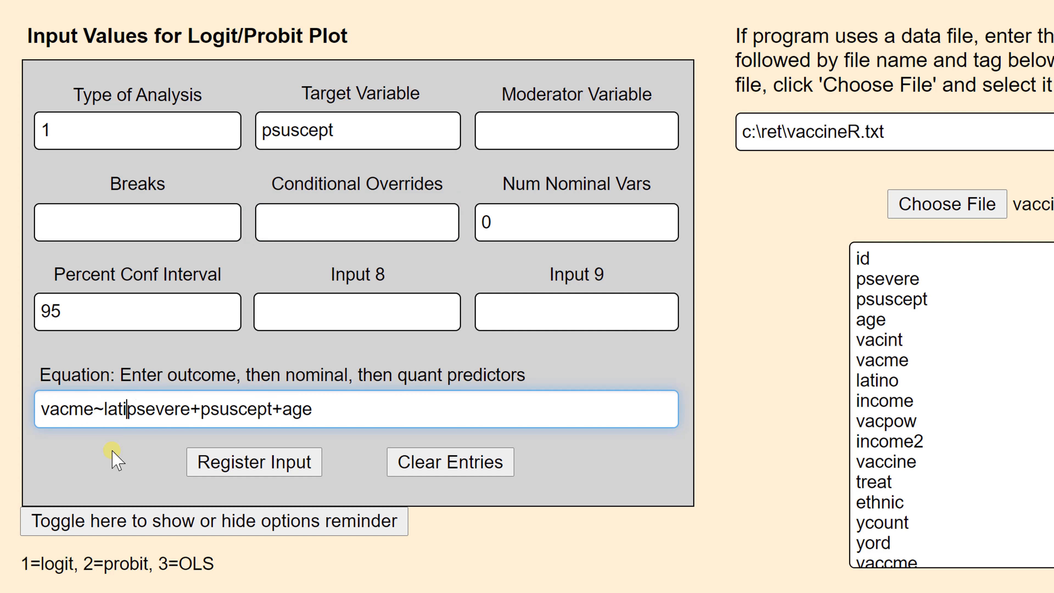
text(+)
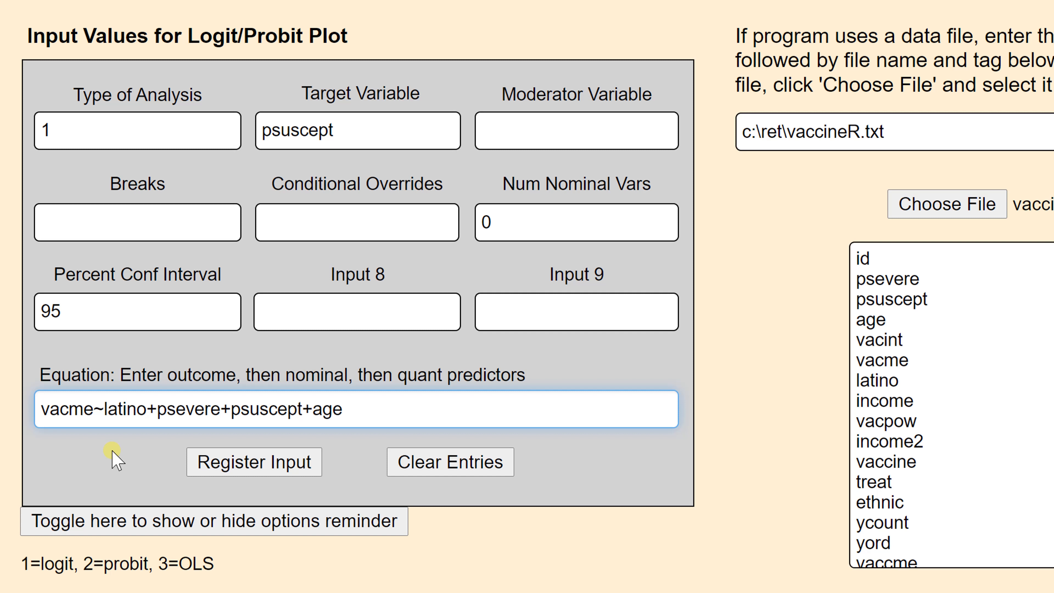
drag(513, 232, 436, 232)
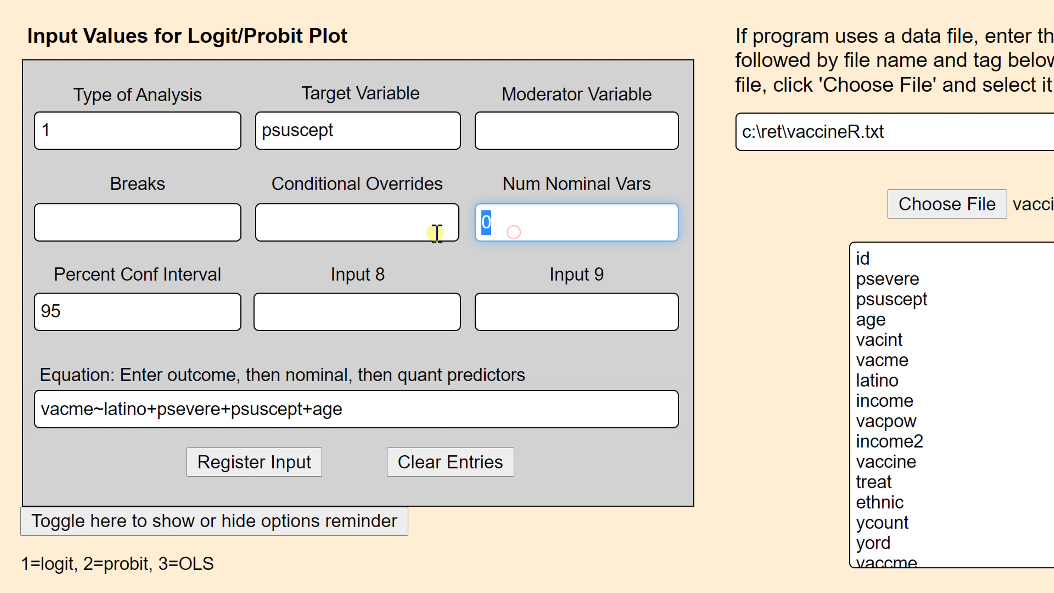
text(1)
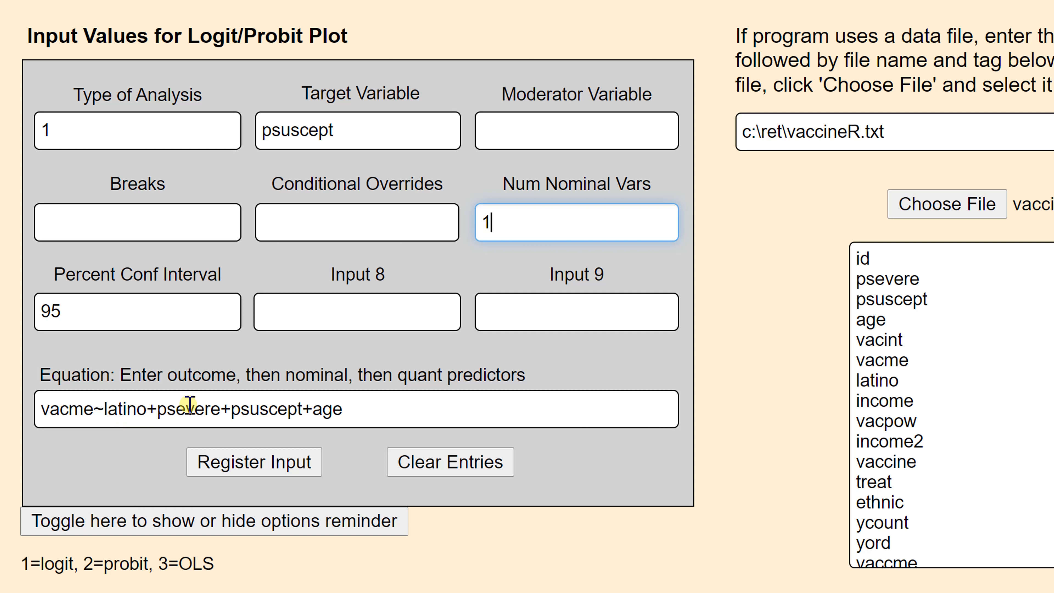
Append the latino*psuscept interaction to the equation, set latino as the moderator variable and register the input.
click(368, 404)
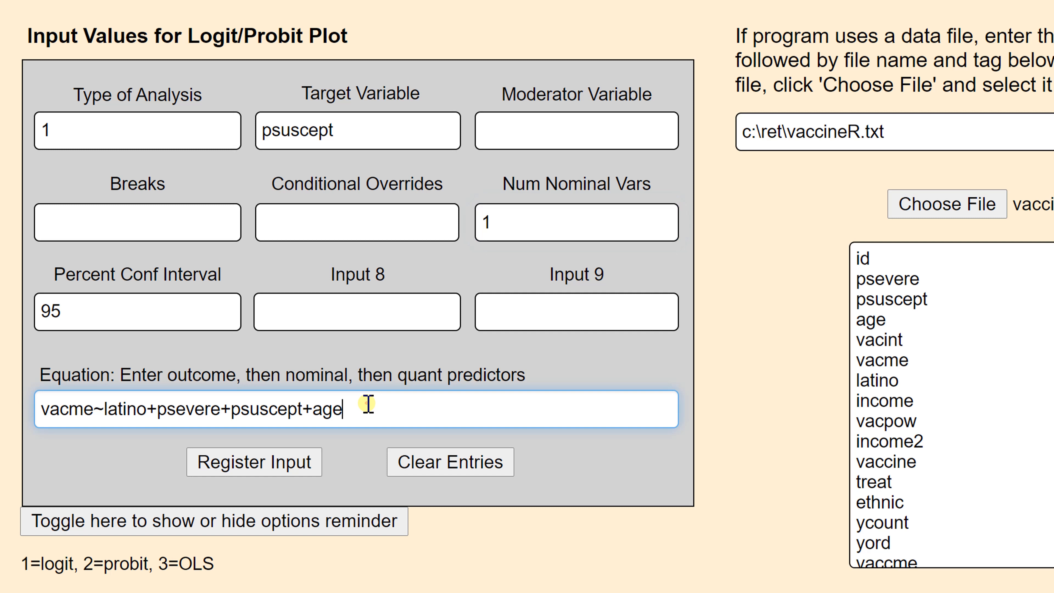
text(+latino*psevere)
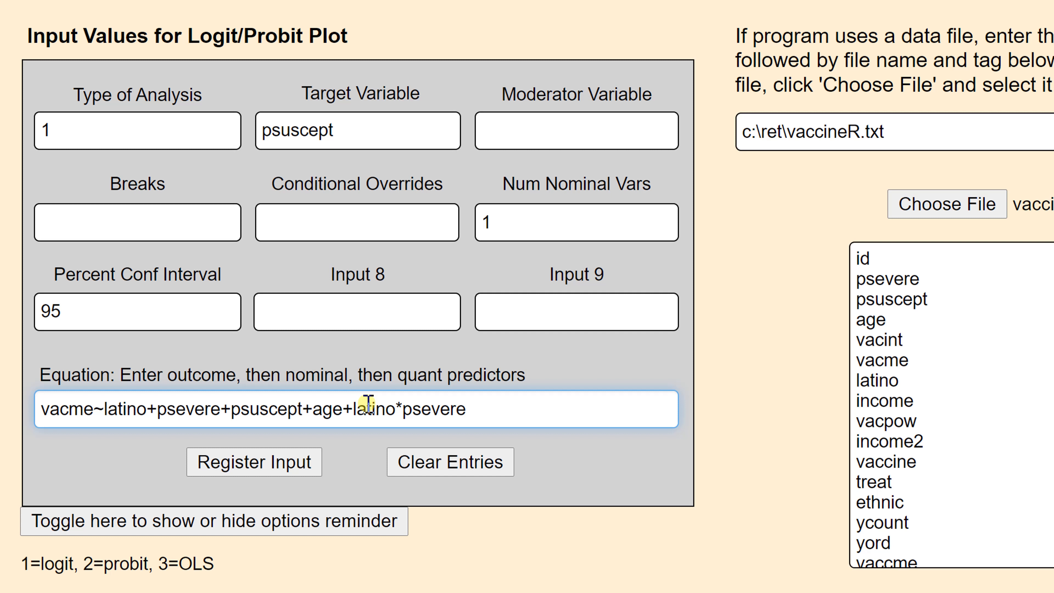
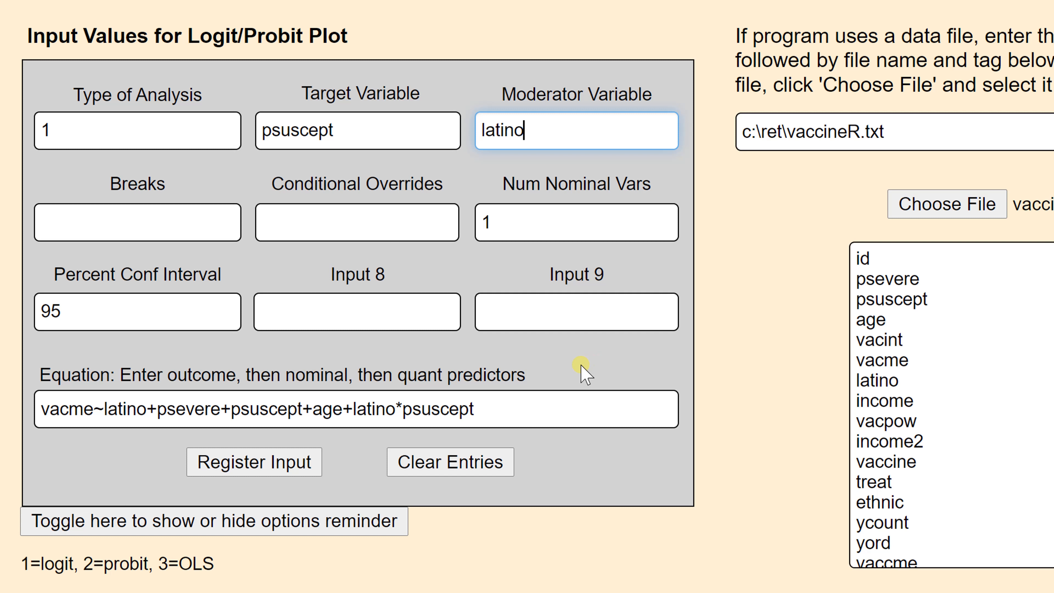
click(276, 459)
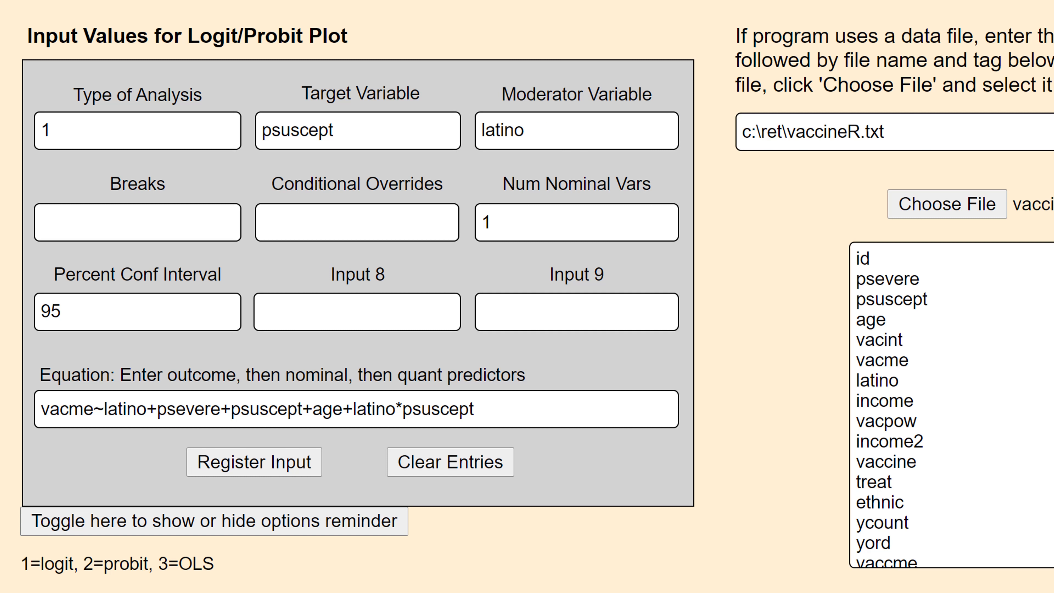
Copy the generated R syntax for the moderated model and run it in the R Console.
scroll(527, 296, down, 4)
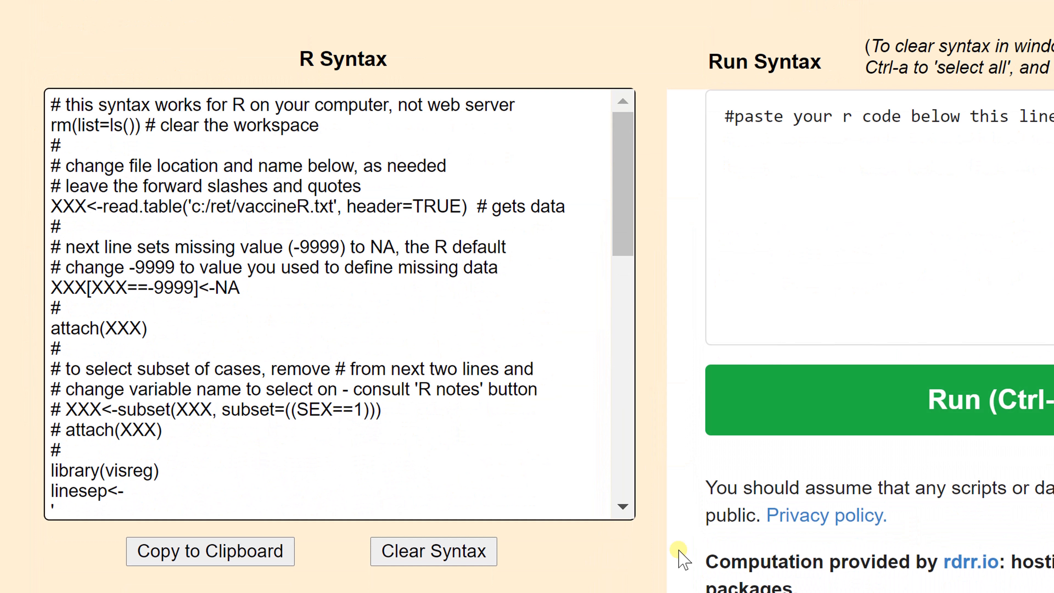
click(214, 550)
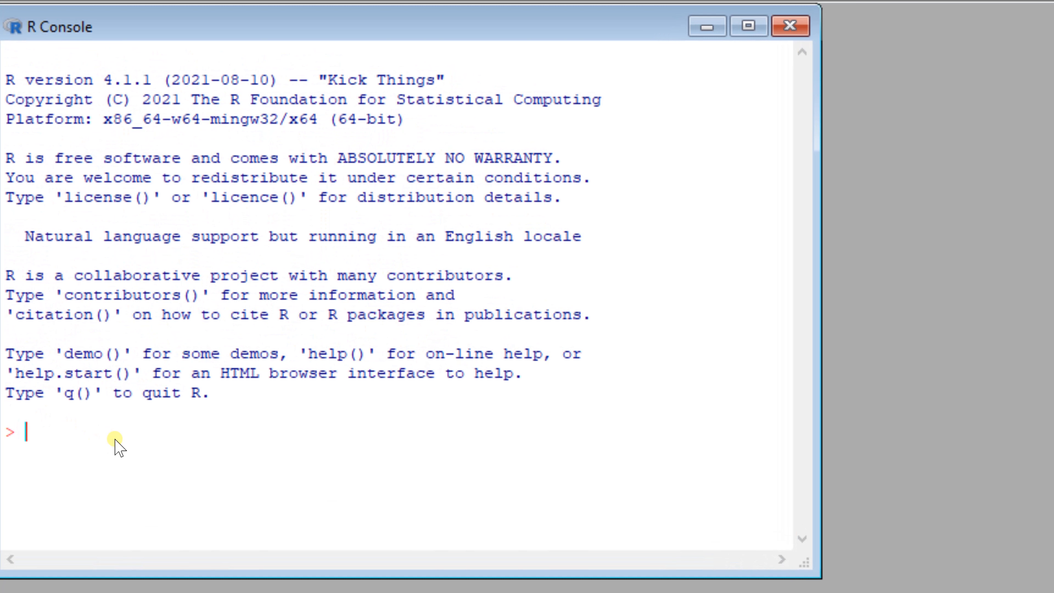
key(ctrl+v)
Examine the interaction model's coefficients, odds ratios, plots and detailed results in R, and quit without saving the workspace image.
drag(801, 525, 790, 165)
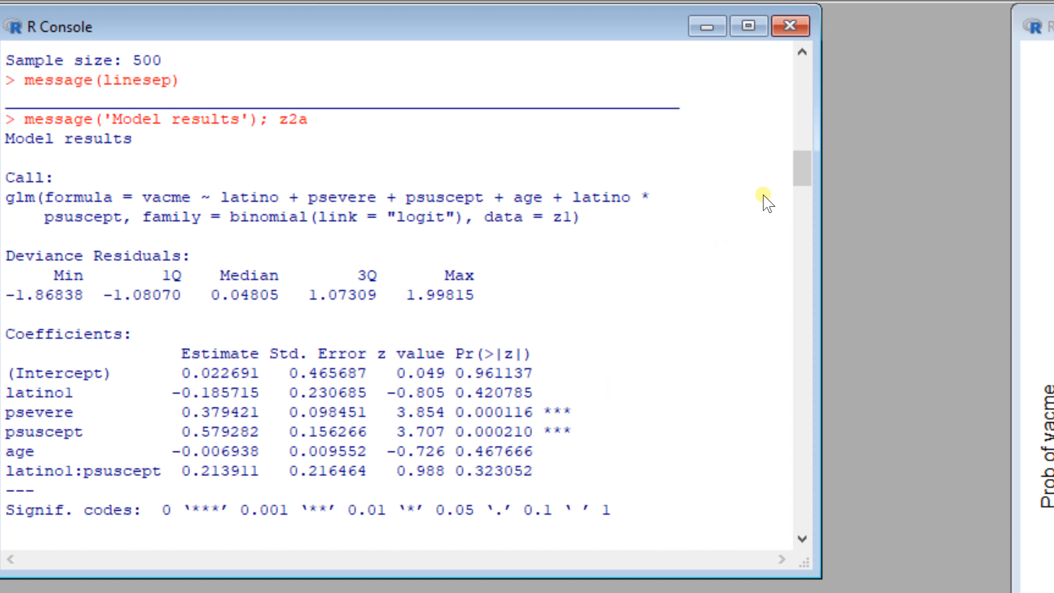
drag(801, 165, 804, 212)
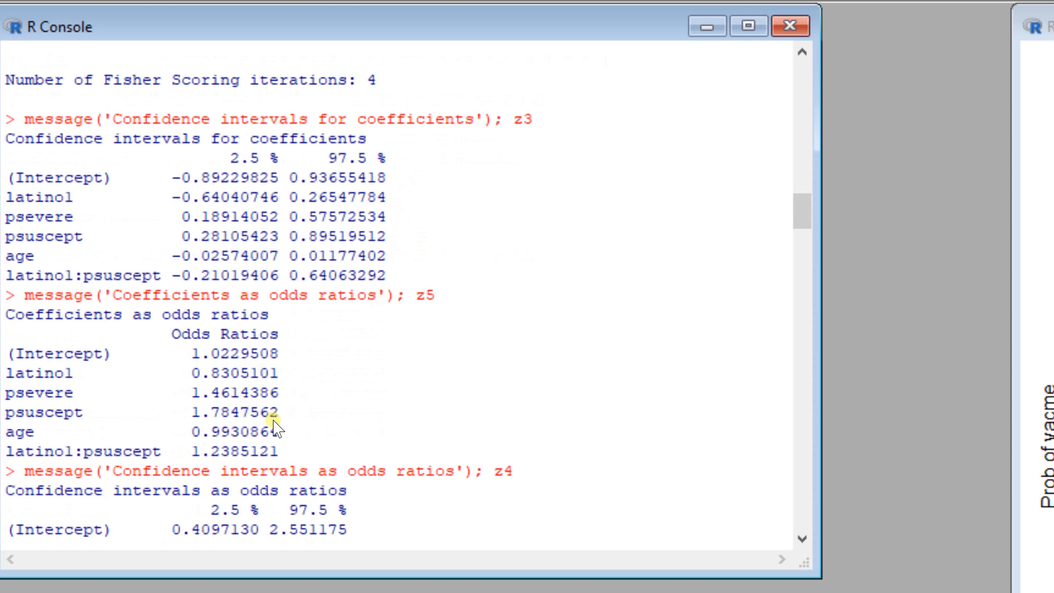
drag(800, 216, 804, 244)
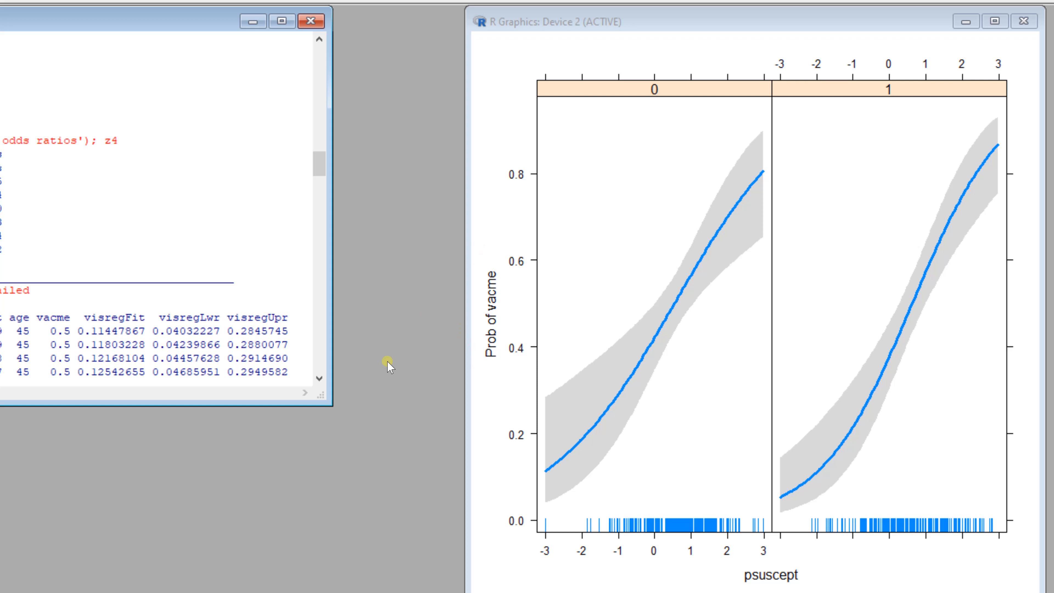
click(319, 378)
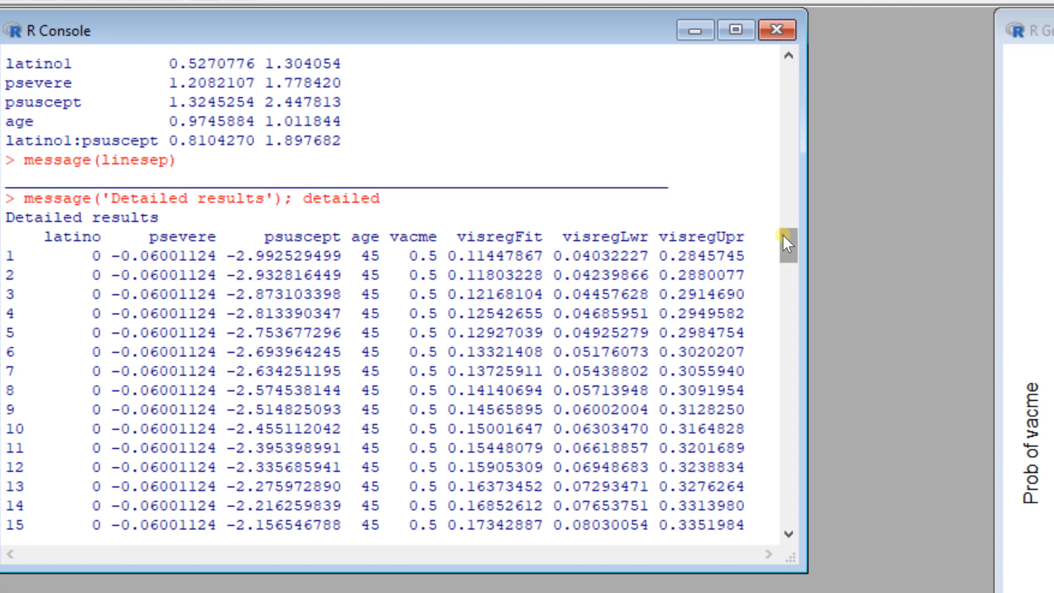
drag(783, 236, 786, 379)
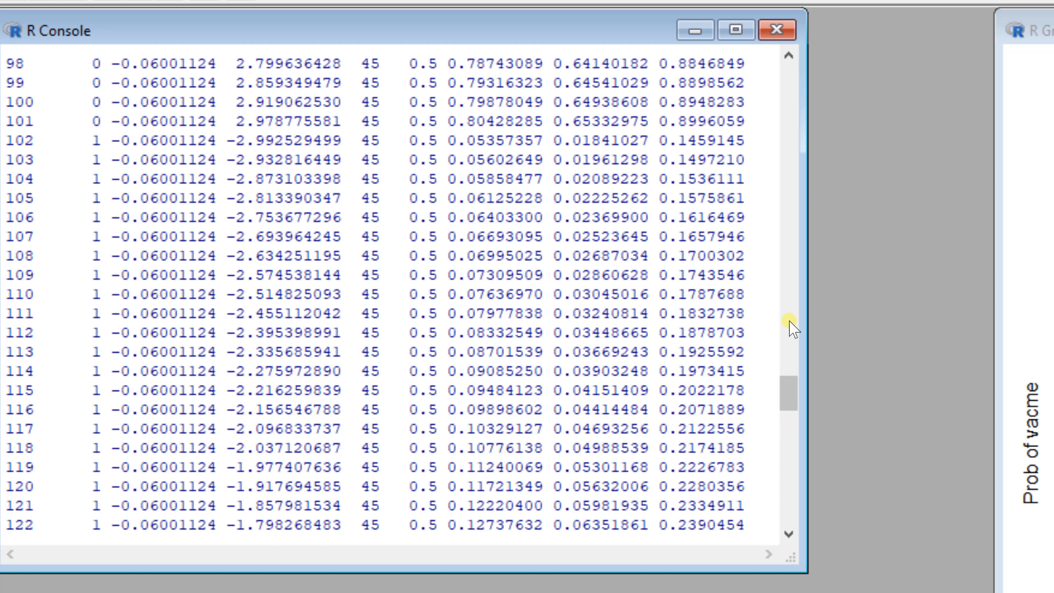
drag(788, 393, 743, 236)
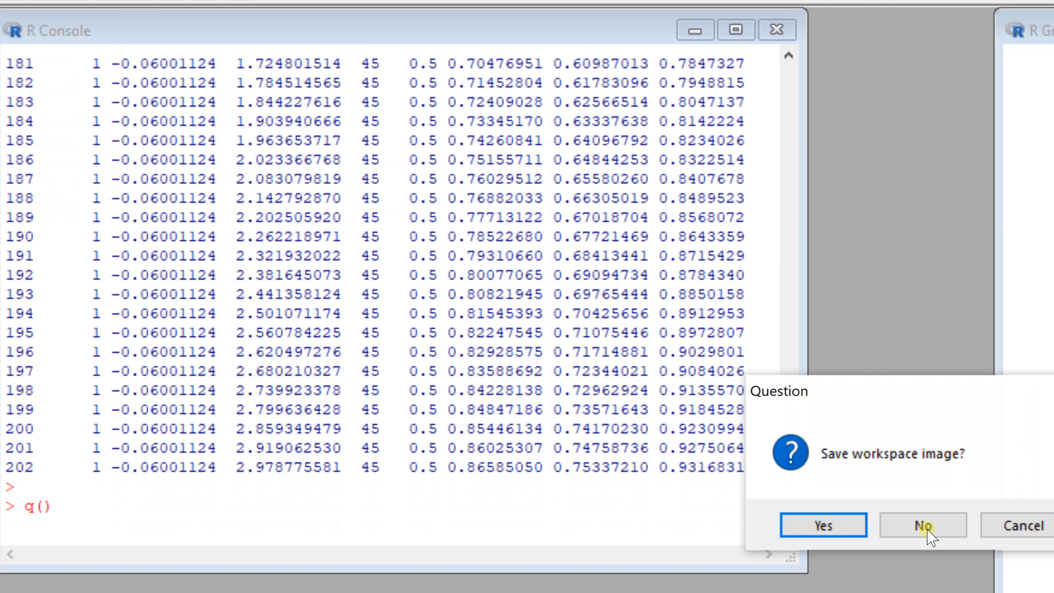
click(922, 523)
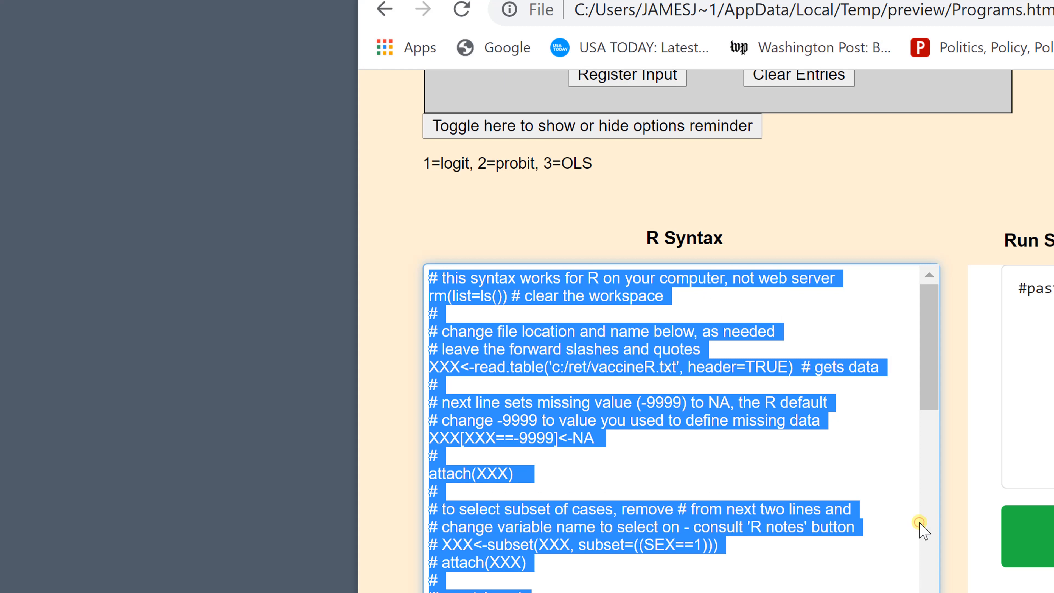
In the browser form, set the conditional overrides to psevere=0,age=30 for the moderated model and register the input.
scroll(701, 332, up, 5)
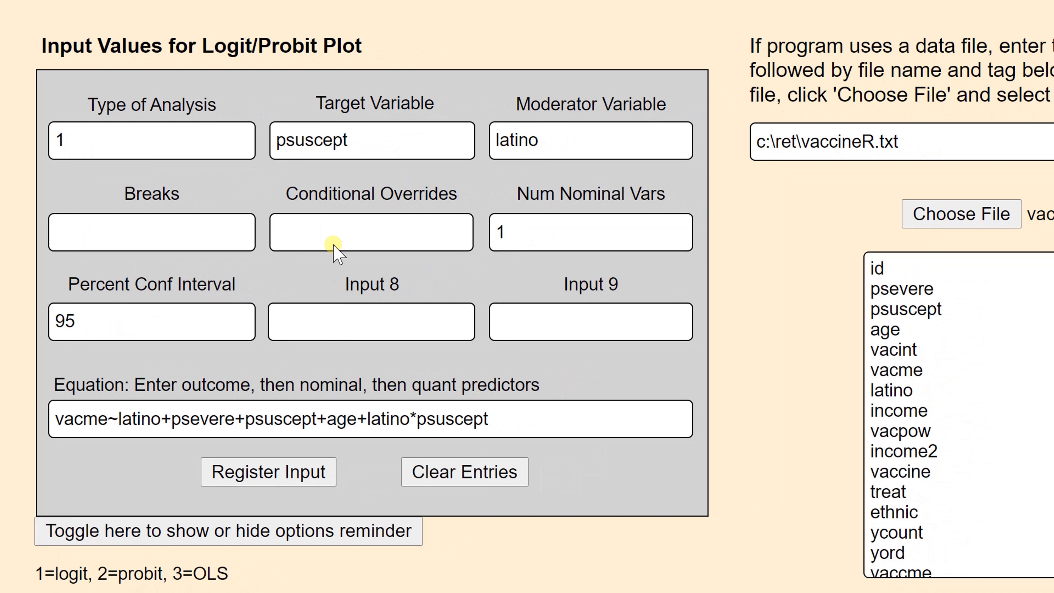
click(323, 229)
text(psevere)
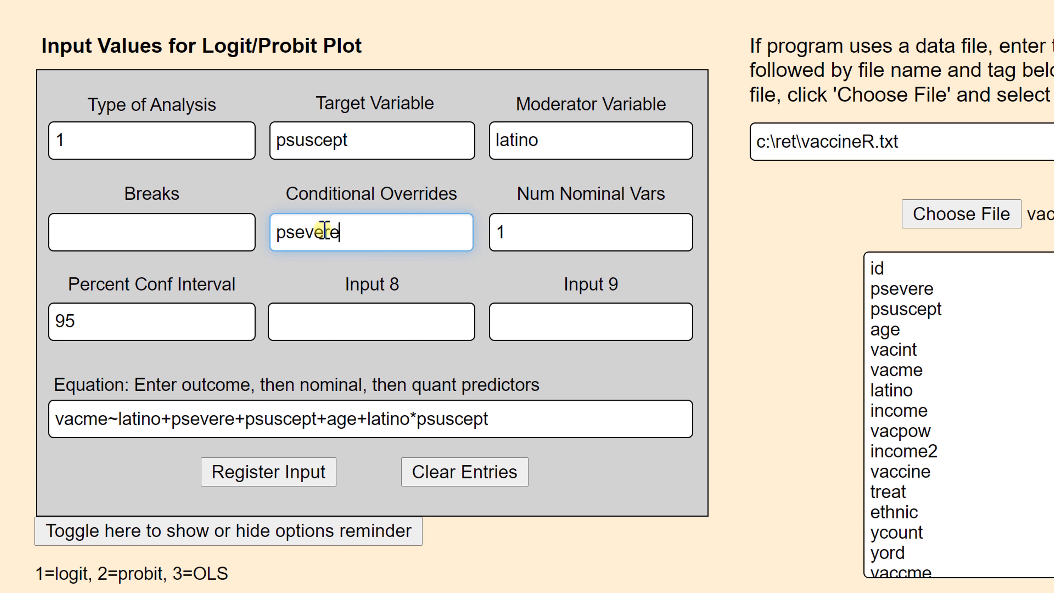
text(=0,age=30)
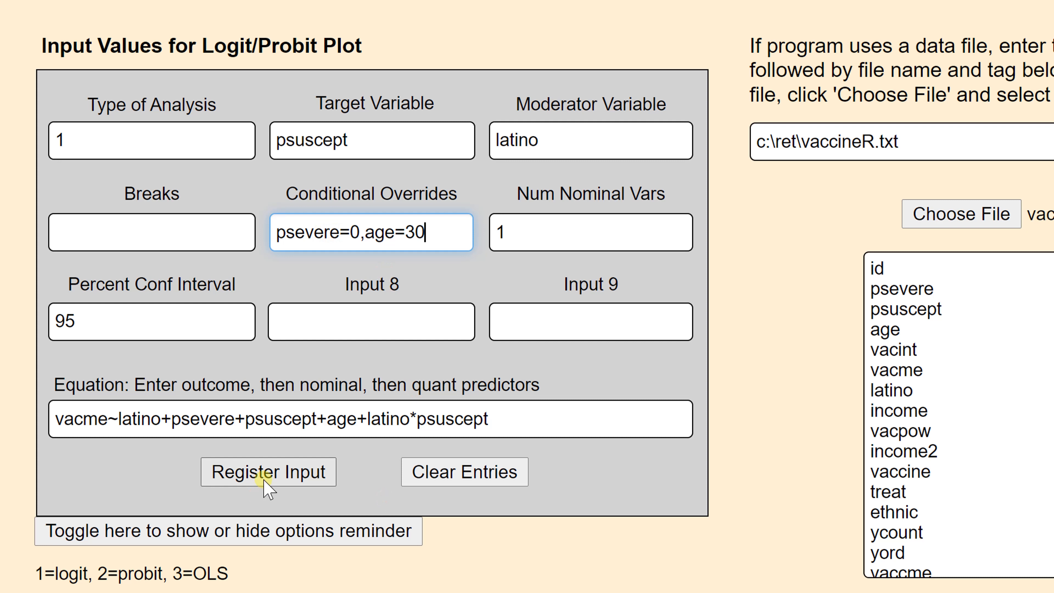
click(269, 471)
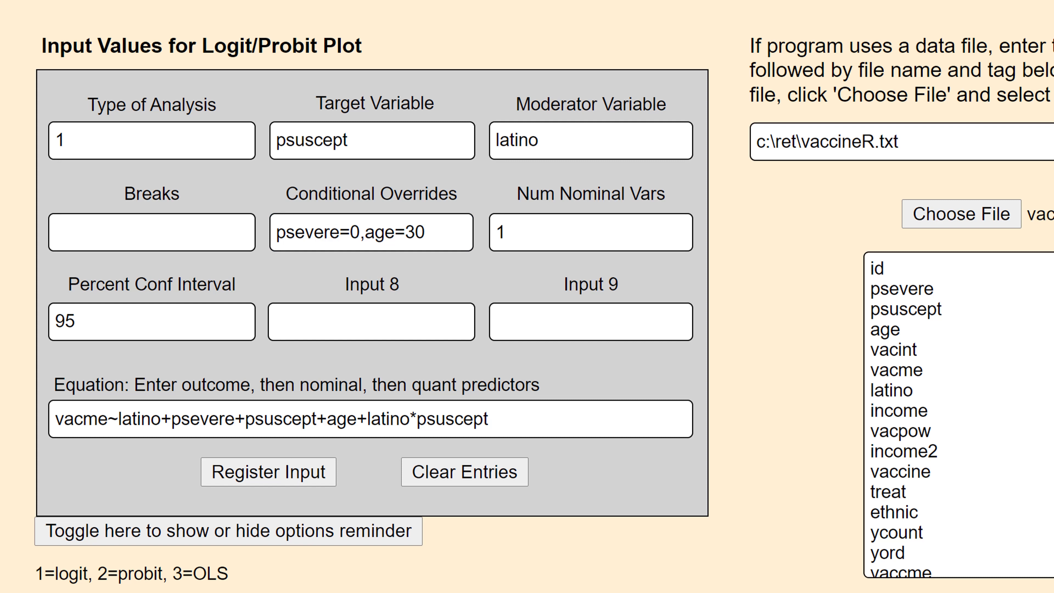
Copy the generated R syntax for the model with overrides, run it in the R Console and review the detailed results.
scroll(543, 296, down, 8)
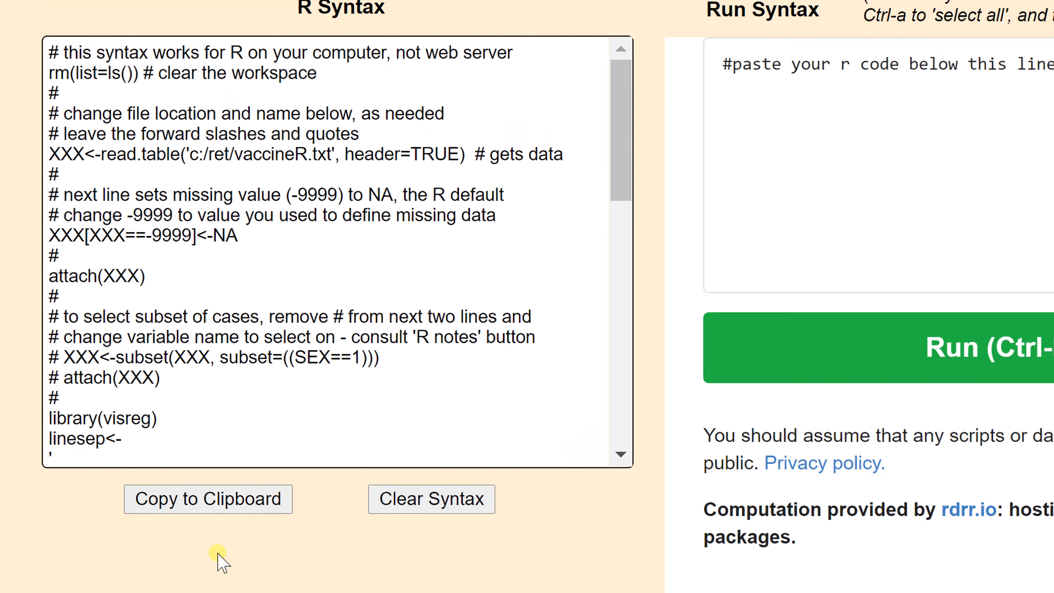
click(204, 502)
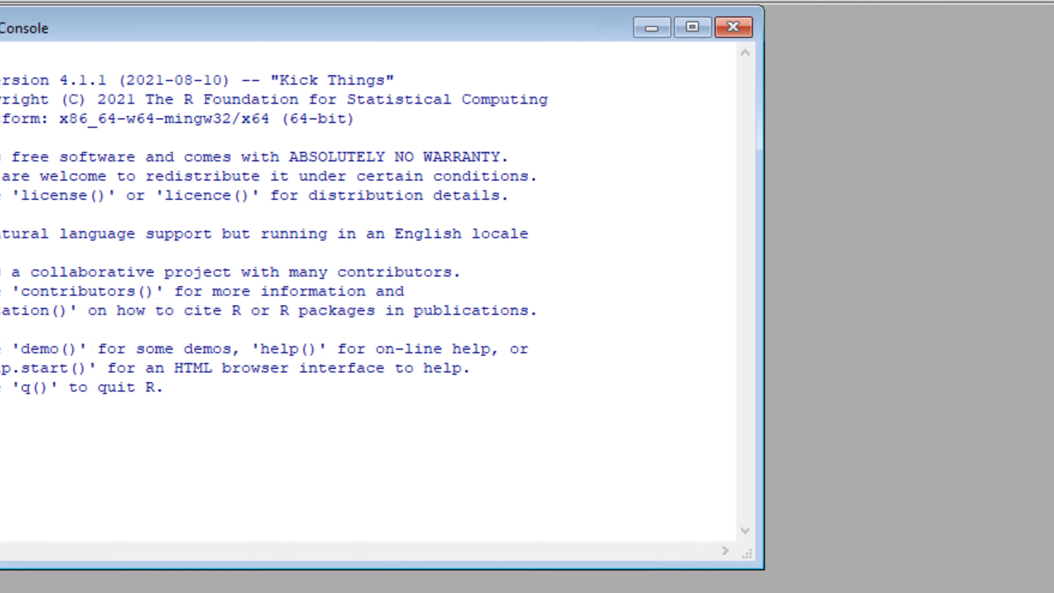
key(ctrl+v)
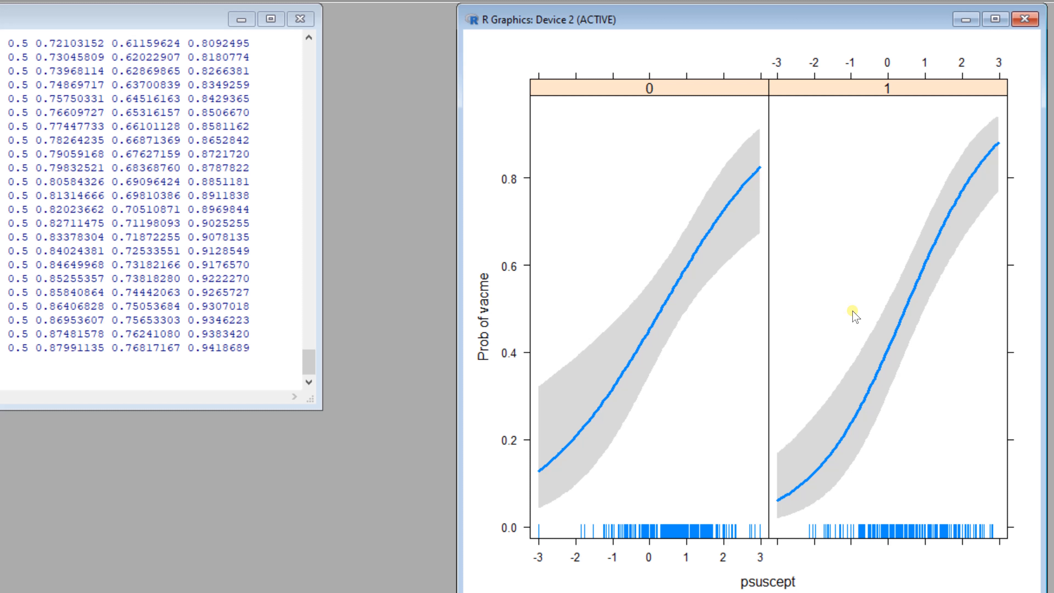
drag(309, 361, 309, 179)
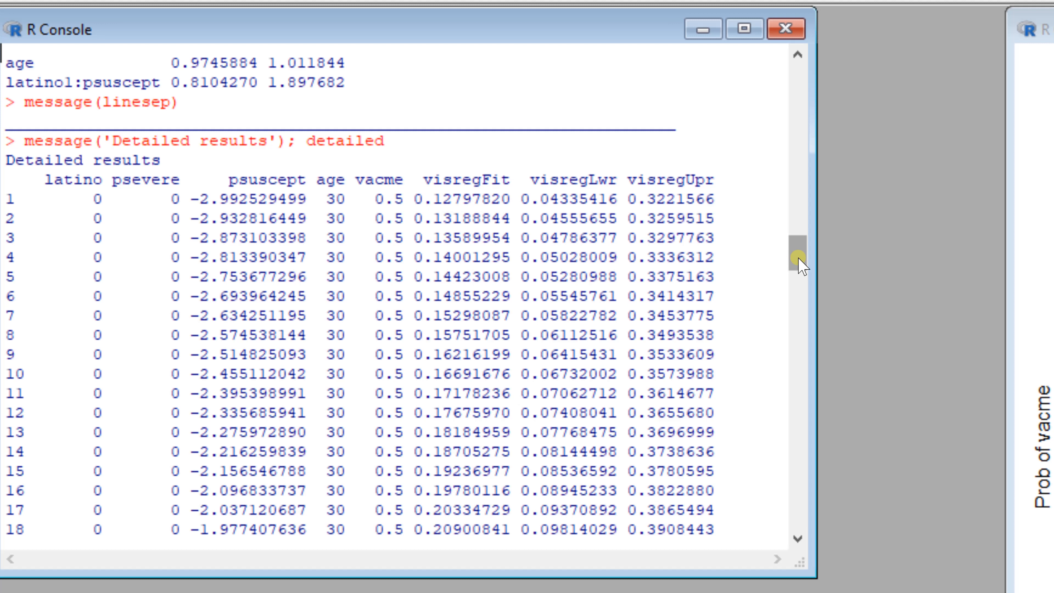
drag(798, 259, 798, 81)
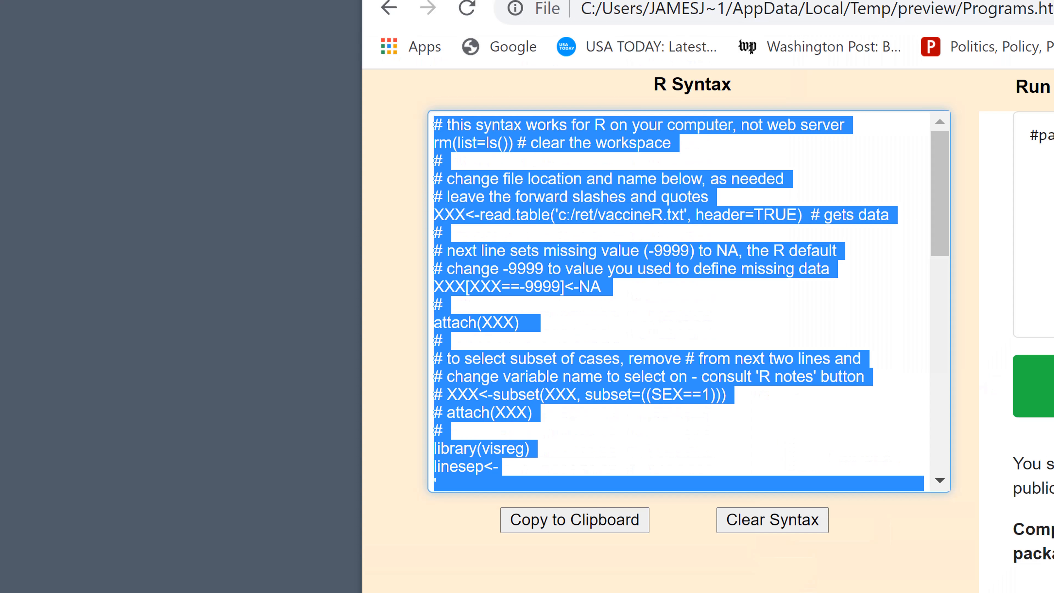
In the browser form's equation, change the outcome to vacint and remove the latino main-effect predictor.
scroll(705, 332, up, 10)
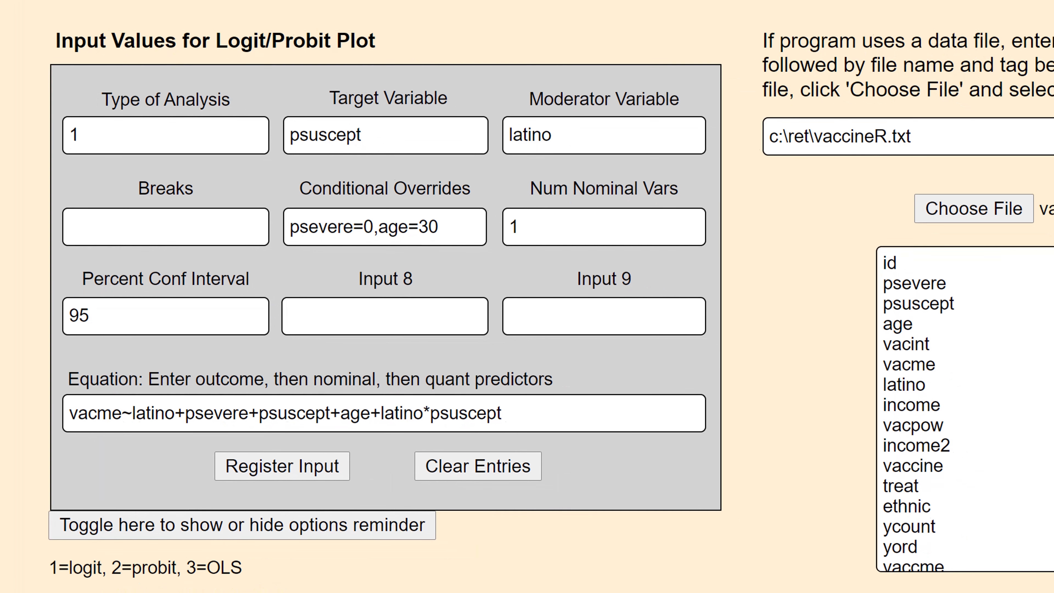
double_click(112, 413)
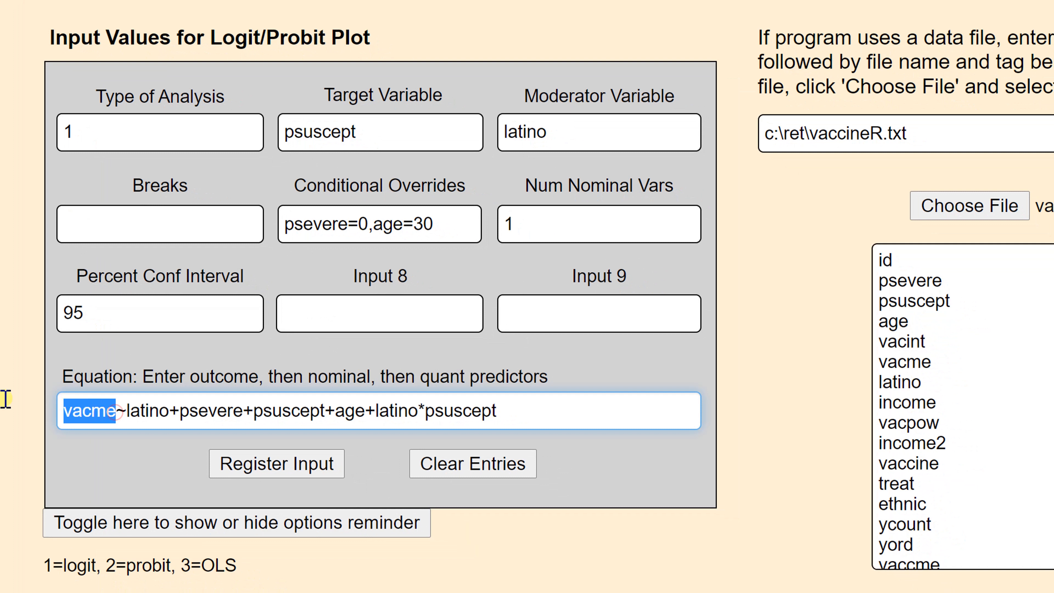
text(vac)
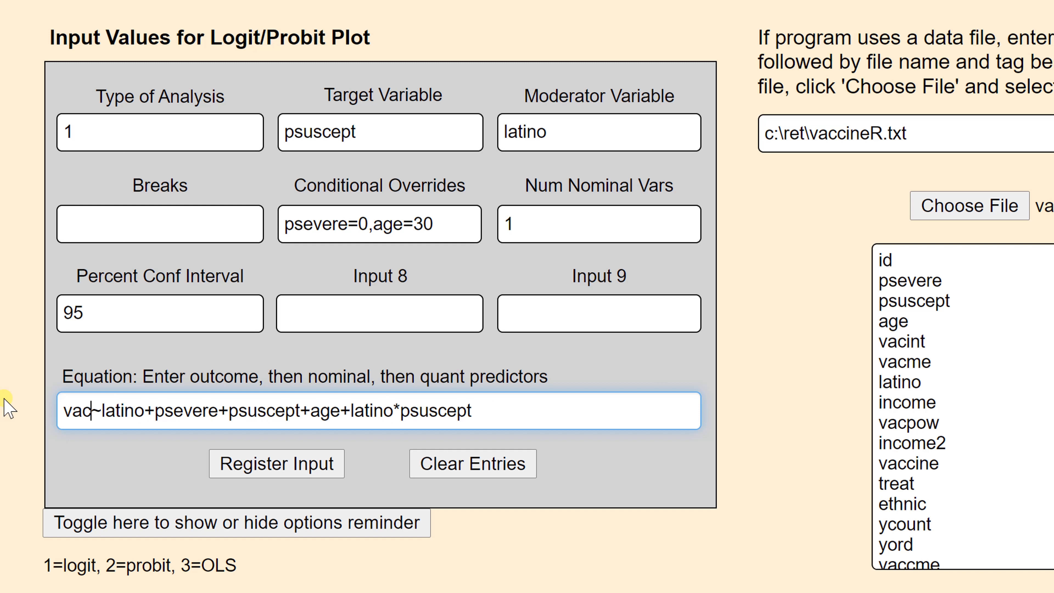
text(int)
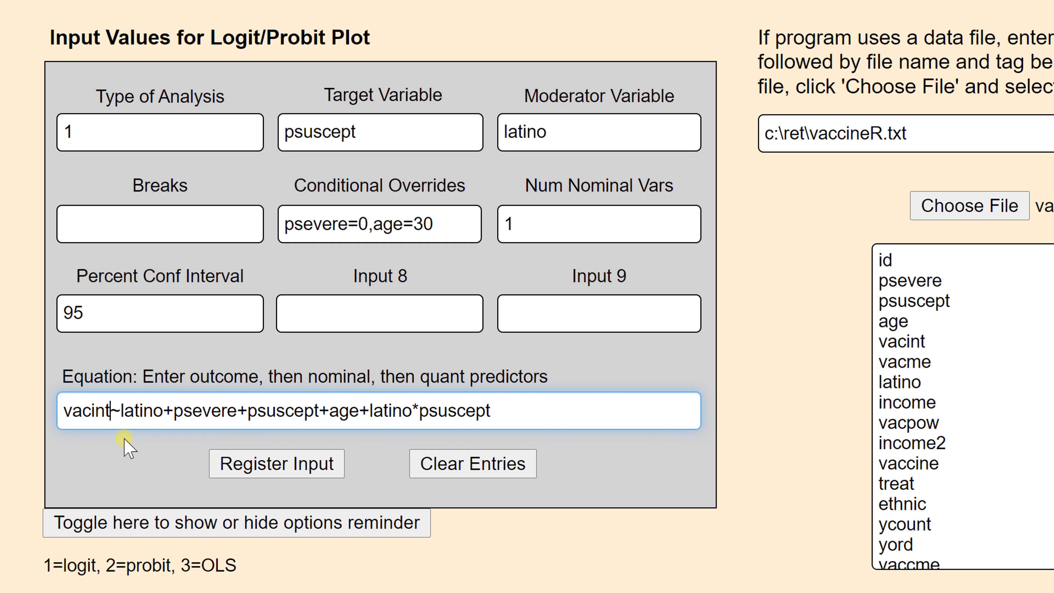
click(120, 410)
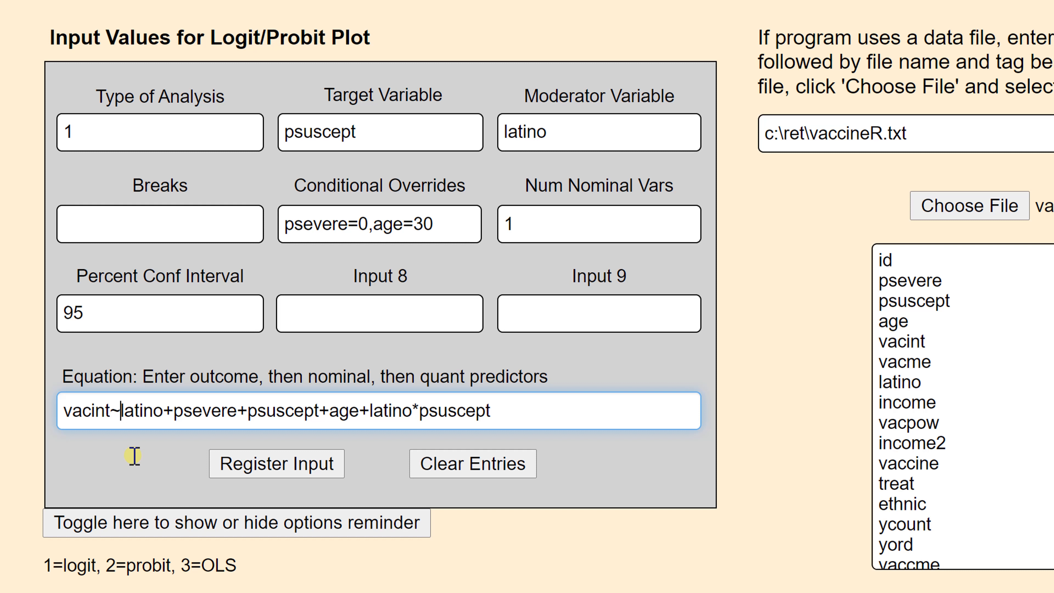
key(Delete)
key(Delete)
key(Delete)
key(Delete)
key(Delete)
key(Delete)
key(Delete)
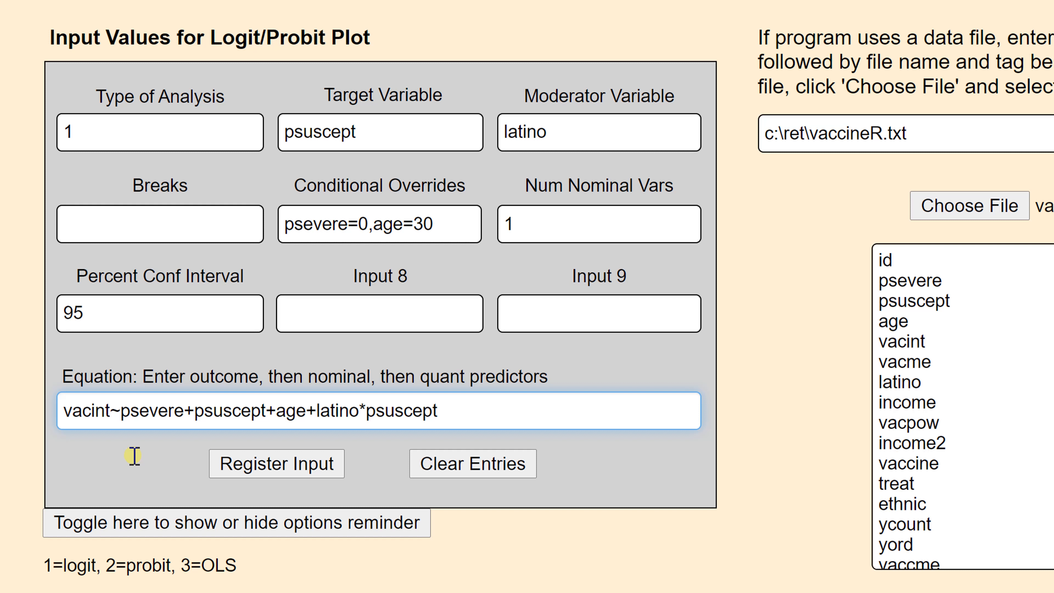
Replace latino with psevere in the equation's interaction term so that it reads psevere*psuscept.
text(psevere )
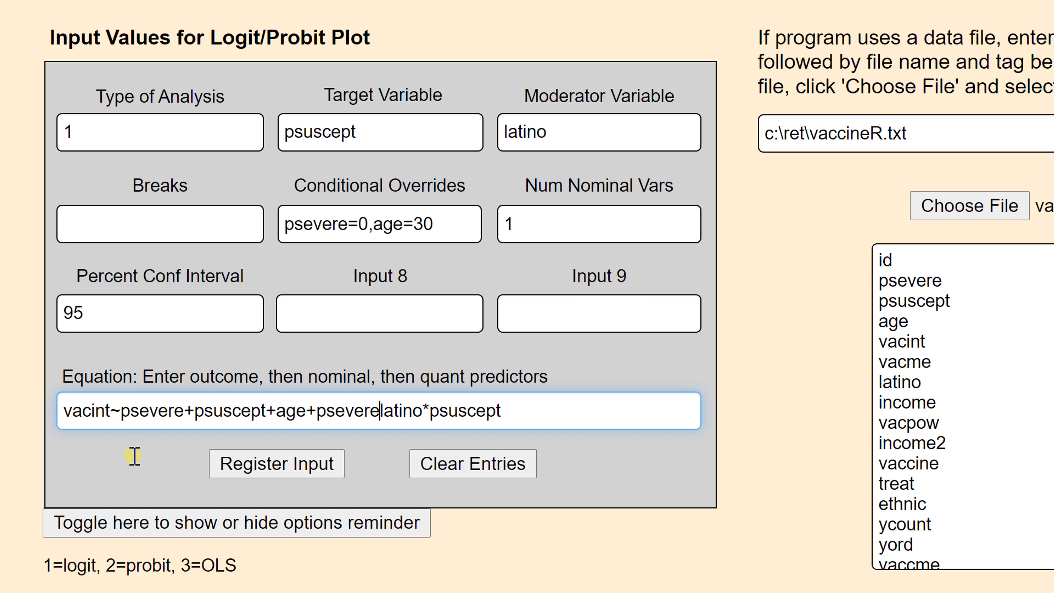
text(*)
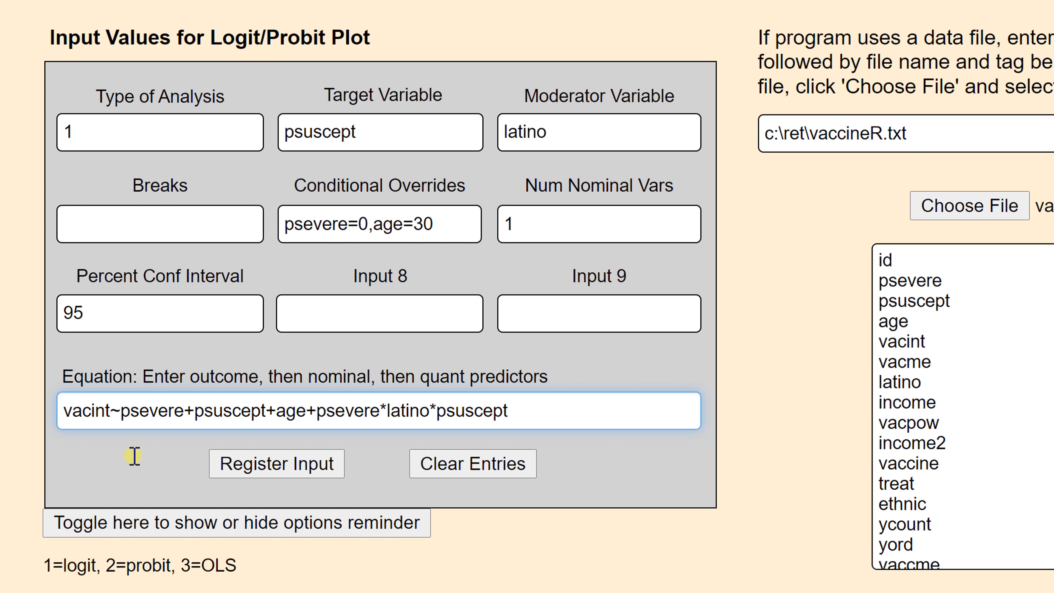
key(Delete)
key(Delete)
key(Delete)
key(Delete)
key(Delete)
key(Delete)
key(Delete)
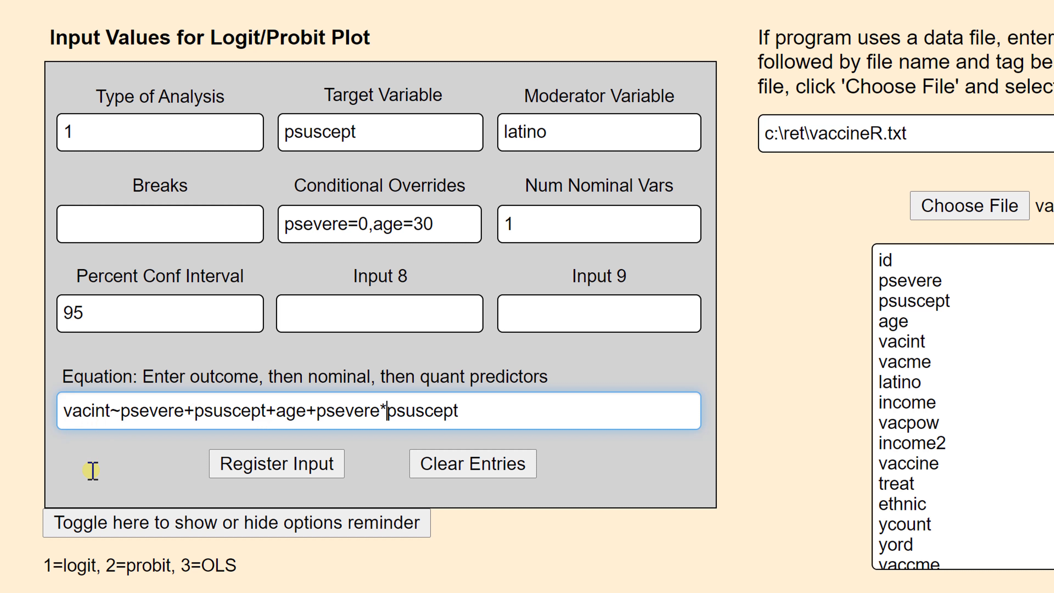
Set the number of nominal variables to 0 and clear the conditional overrides.
double_click(542, 236)
text(0)
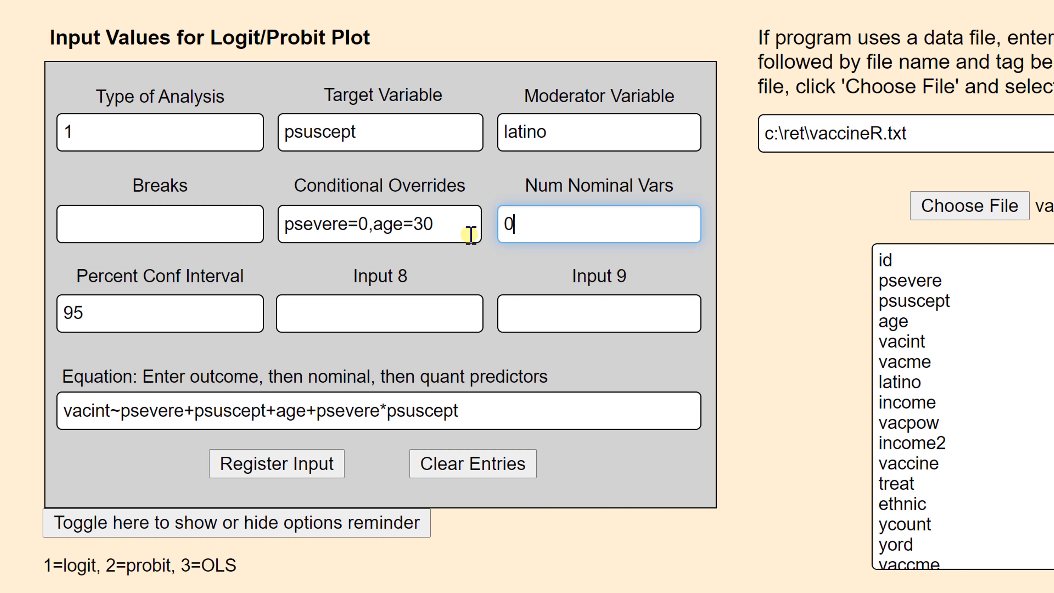
double_click(456, 220)
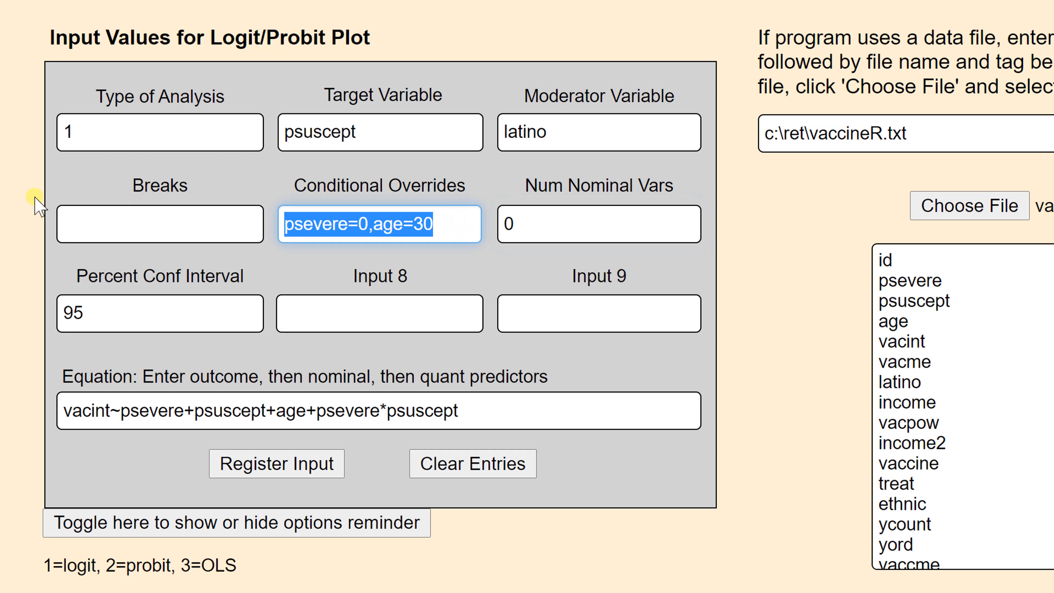
key(BackSpace)
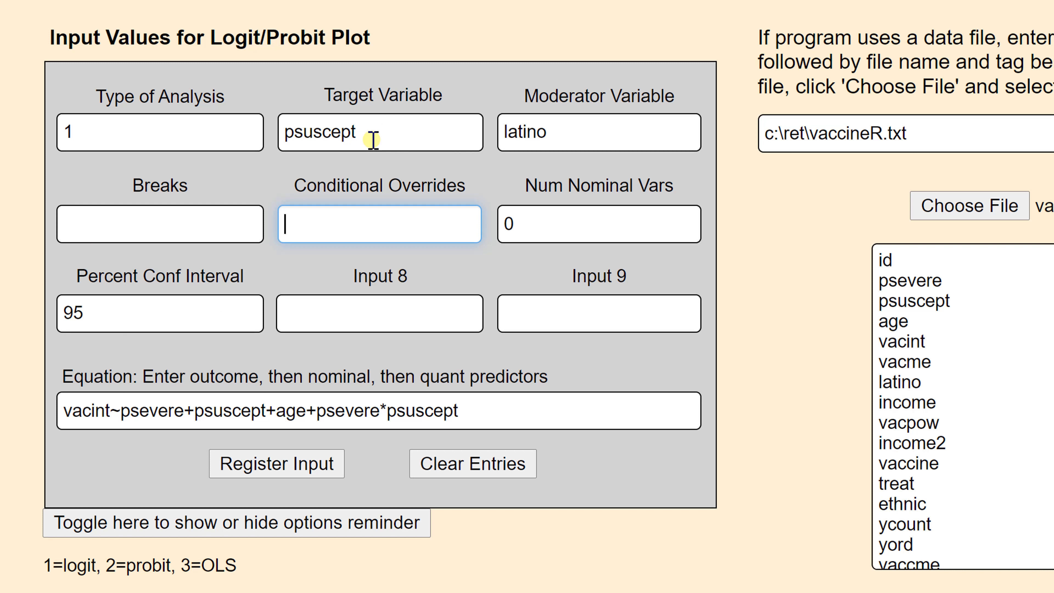
Set the moderator variable to psevere.
double_click(552, 134)
text(pseve)
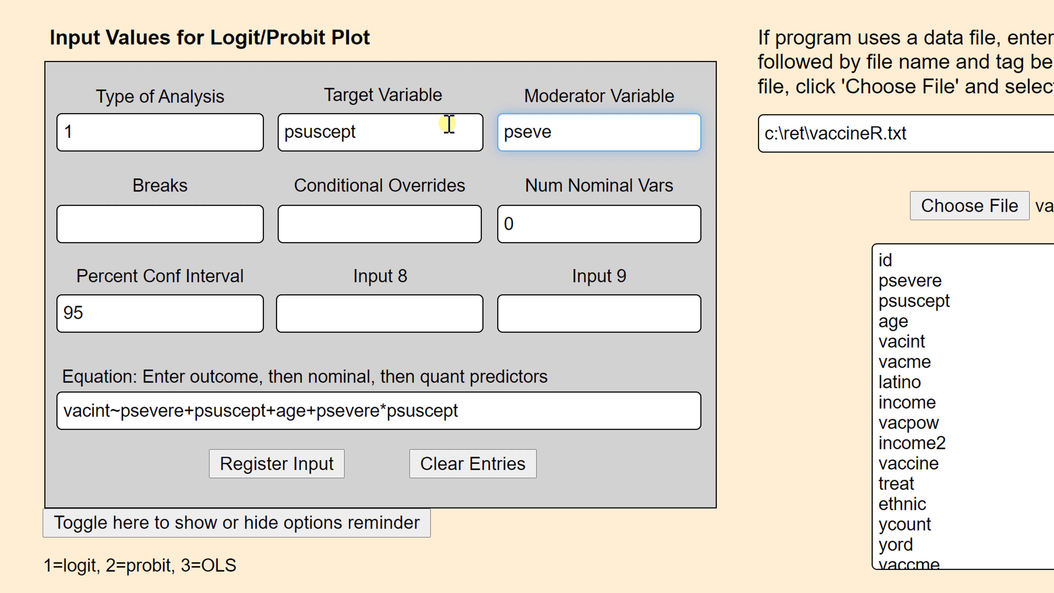
text(re)
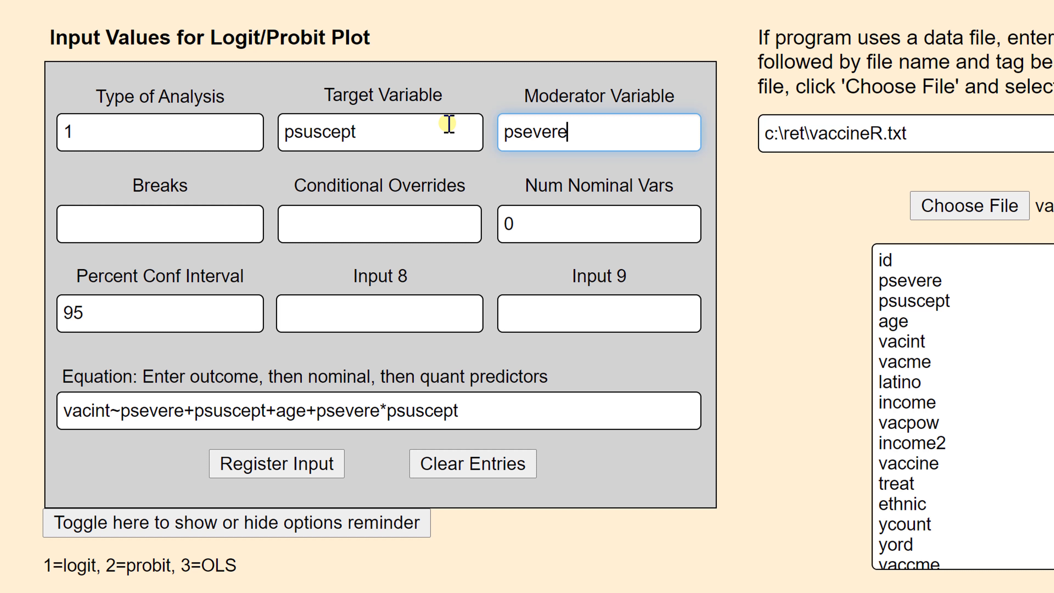
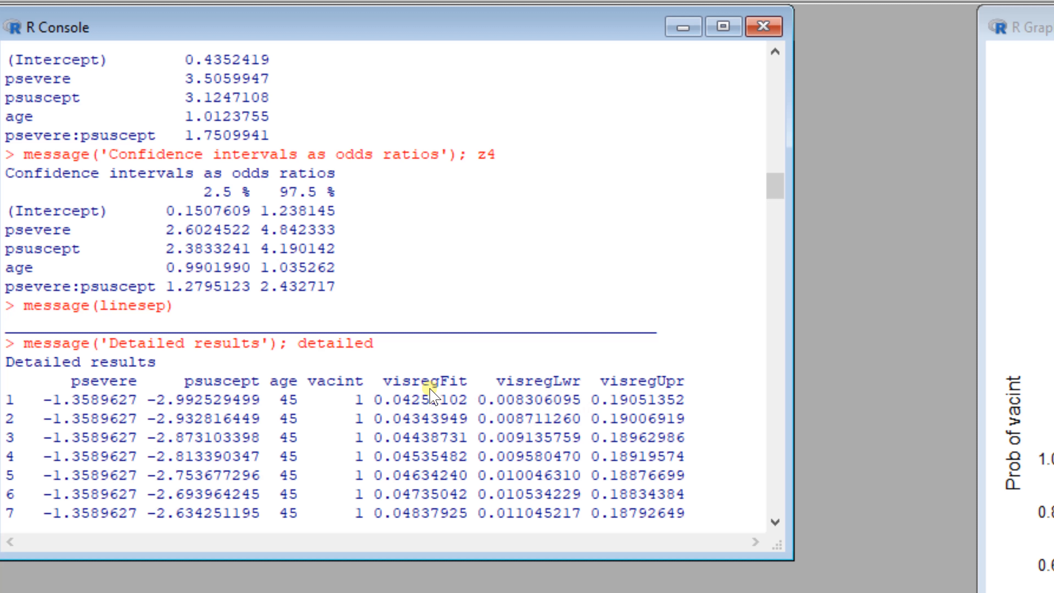
Examine the detailed vacint results across the psevere levels in the R Console, and quit R without saving the workspace image.
mouse_move(777, 191)
mouse_down()
mouse_move(778, 212)
mouse_move(778, 200)
mouse_up()
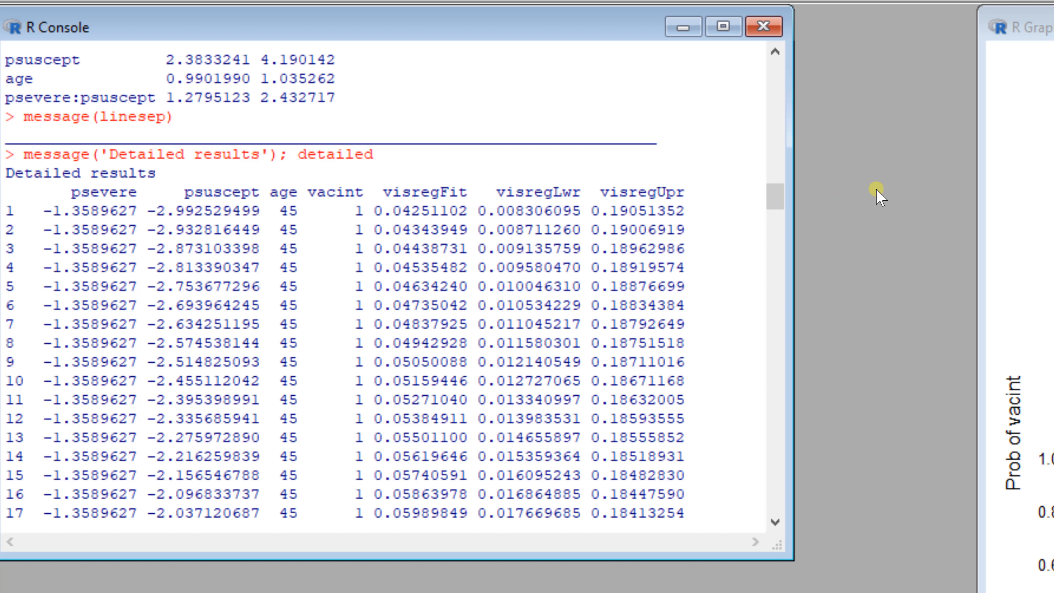
drag(774, 194, 761, 323)
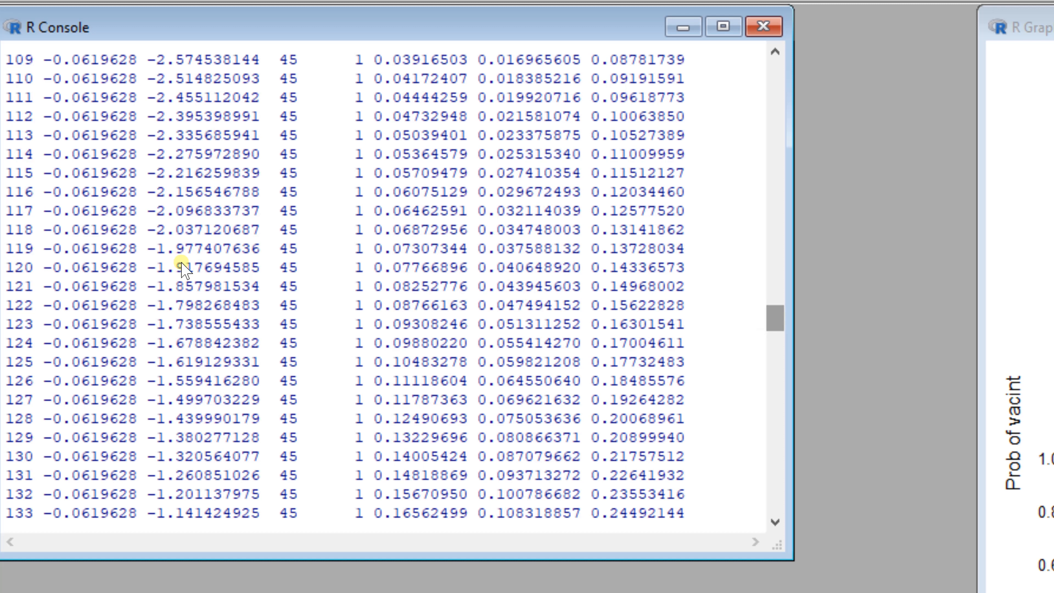
drag(775, 317, 777, 132)
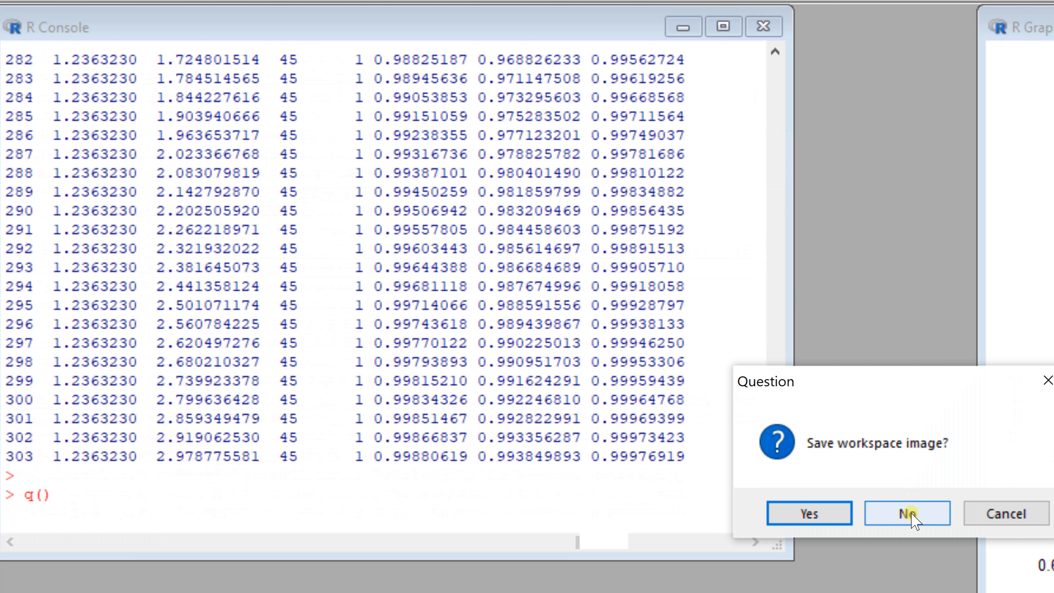
click(915, 519)
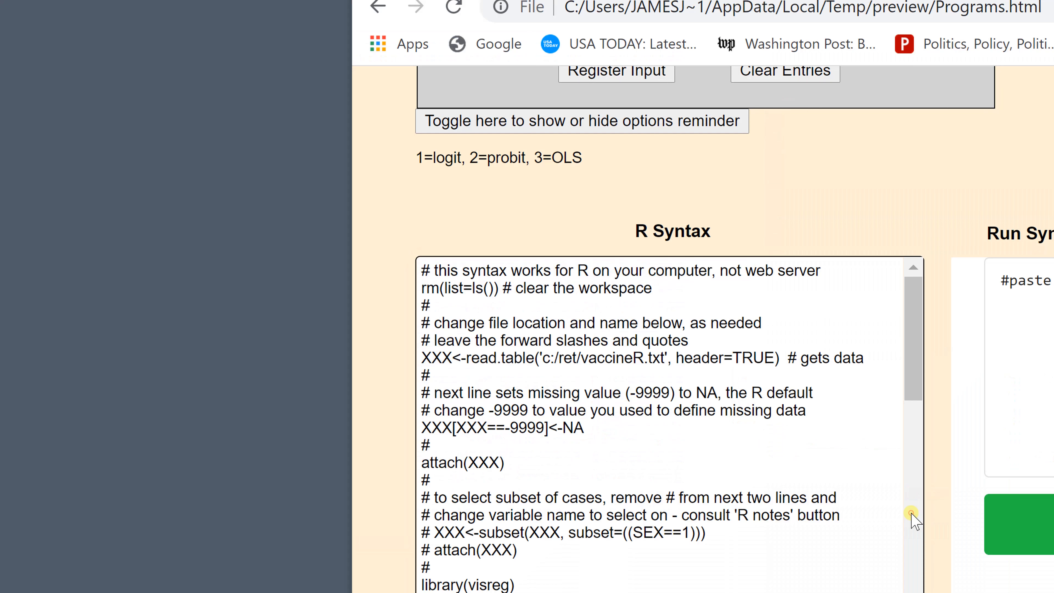
click(913, 516)
In the browser form, set the breaks for the psevere moderator to -1,0,1 and register the input.
scroll(664, 373, up, 8)
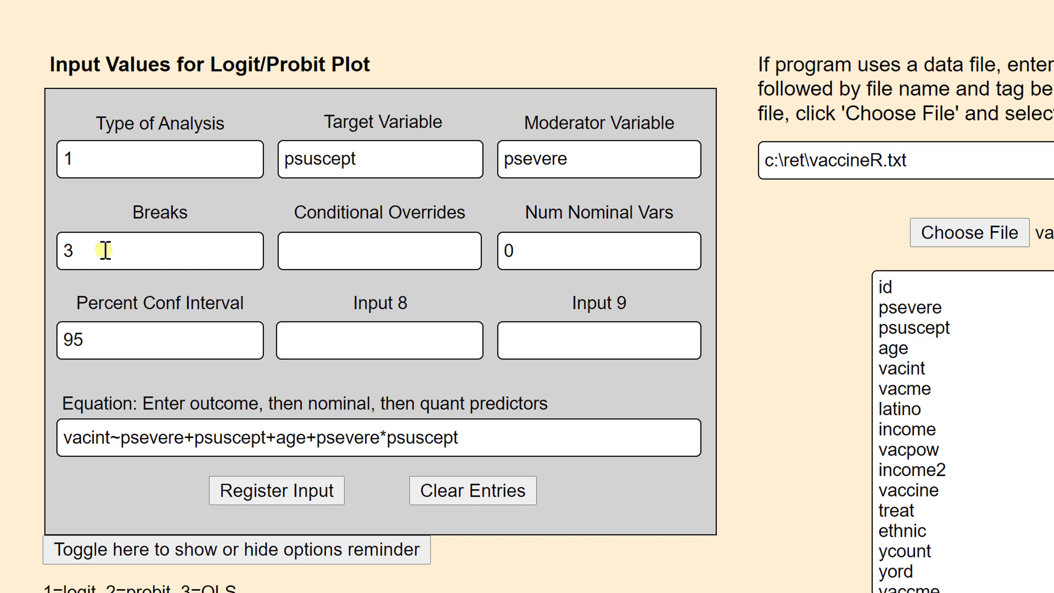
double_click(91, 251)
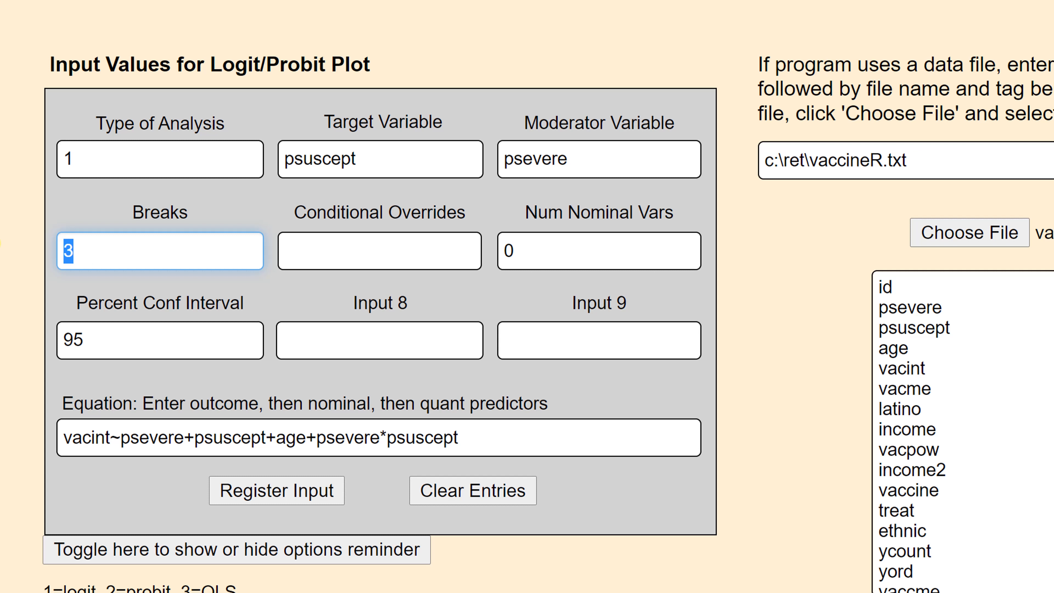
text(-1,0,1)
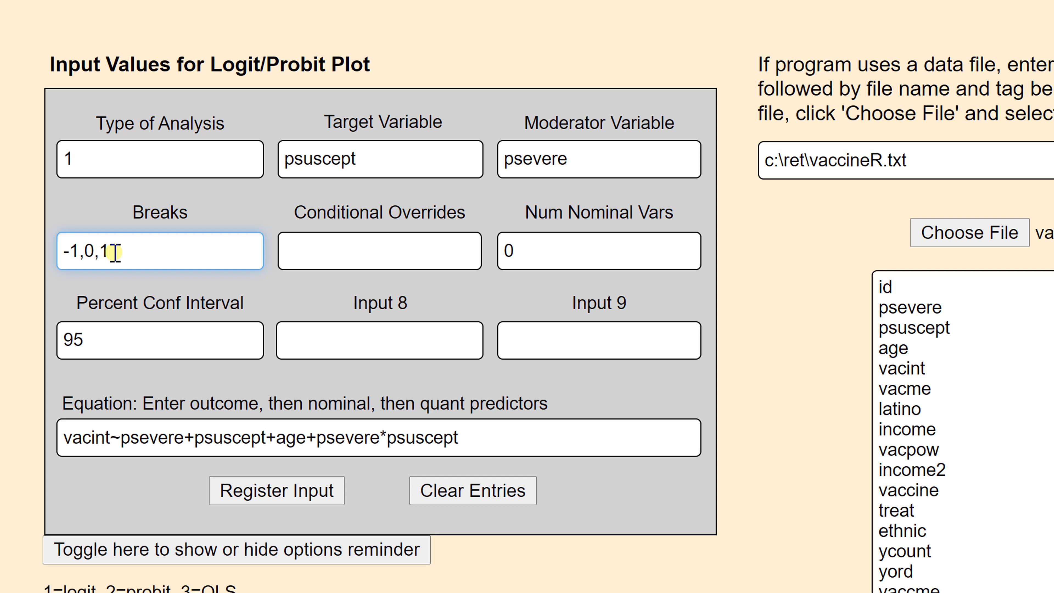
click(256, 484)
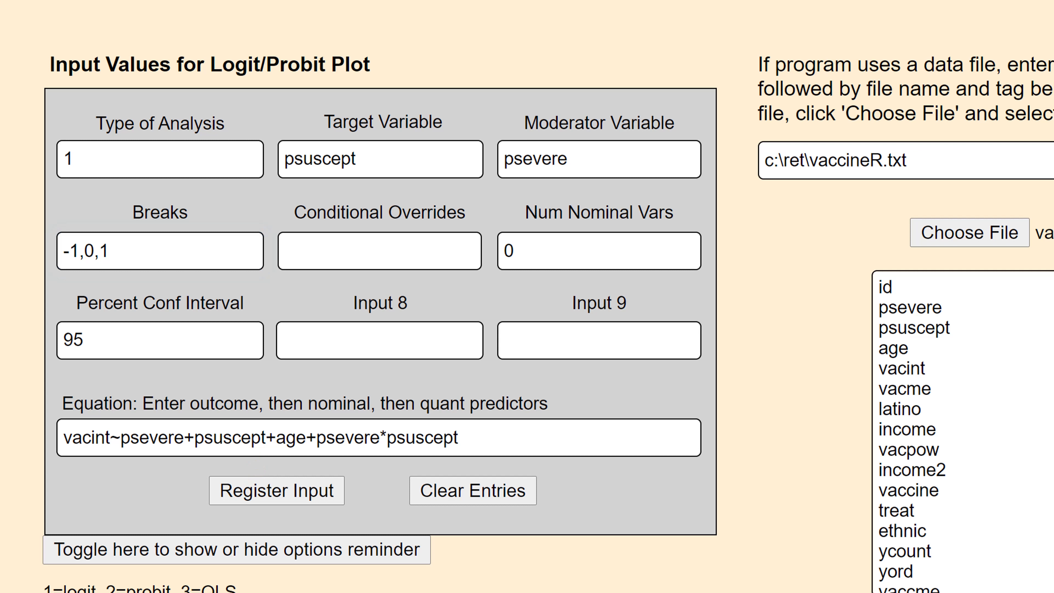
Copy the R syntax generated for the -1,0,1 breaks and run it in the R Console.
scroll(199, 568, down, 10)
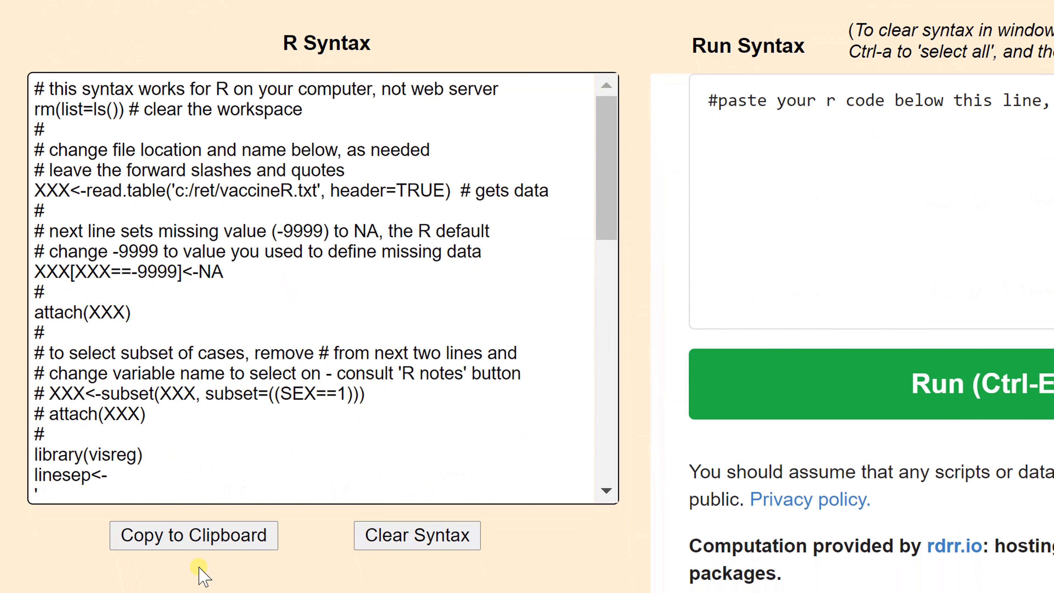
click(195, 537)
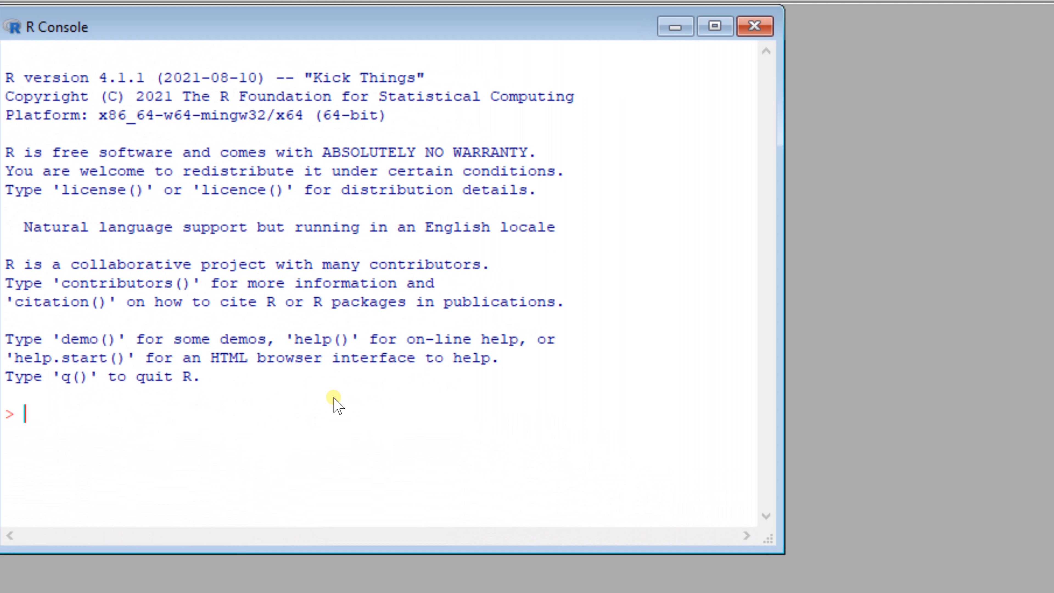
key(ctrl+v)
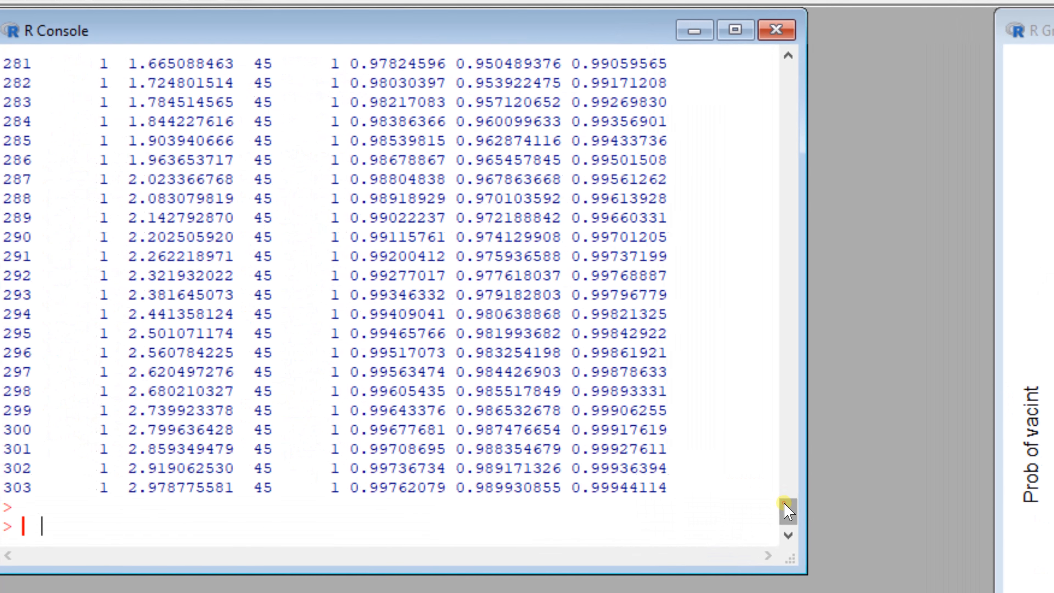
Examine the detailed results for the custom psevere breaks, and quit R without saving the workspace image.
drag(784, 503, 736, 201)
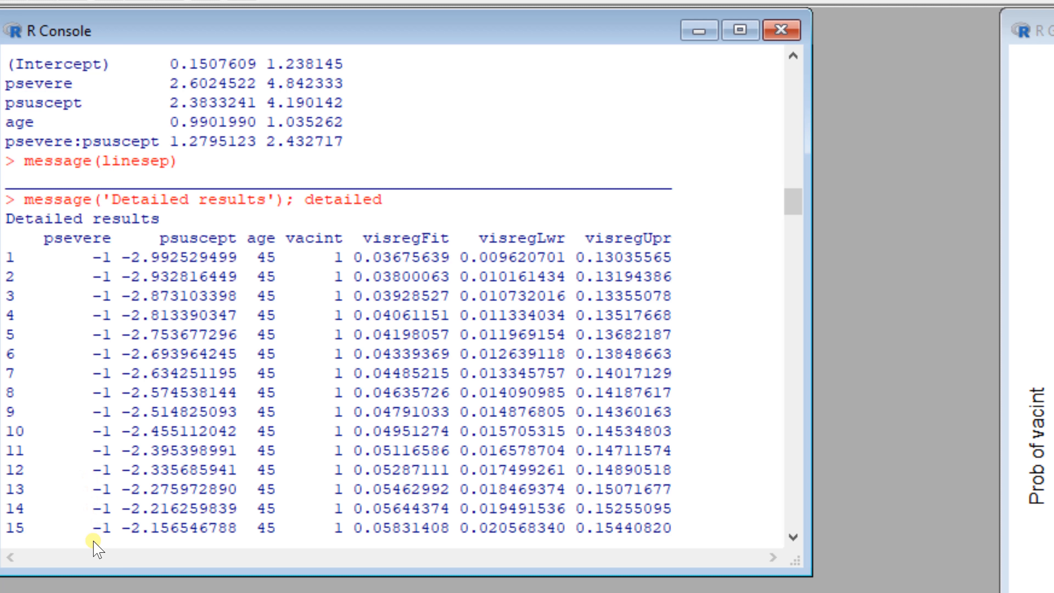
scroll(764, 193, down, 1)
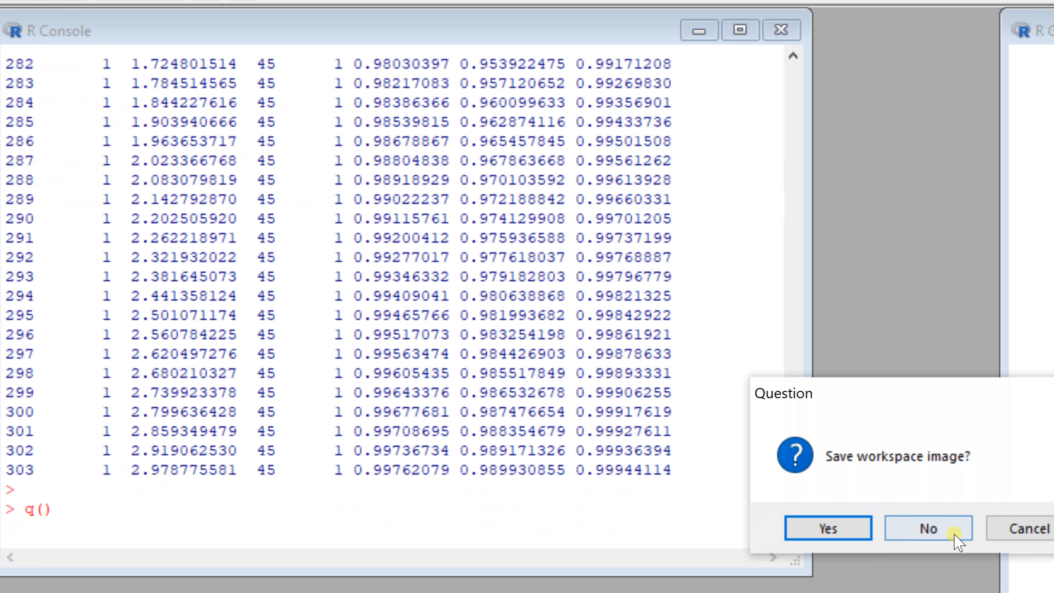
click(929, 529)
click(950, 533)
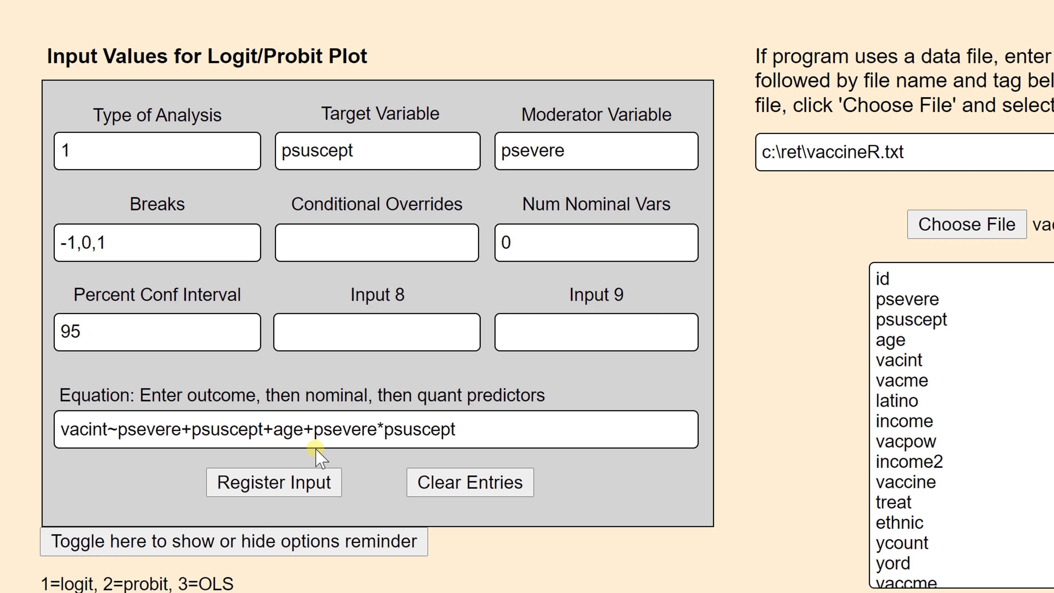
Change the type of analysis in the logit/probit plot form to 3 for OLS.
click(85, 155)
drag(85, 156, 19, 146)
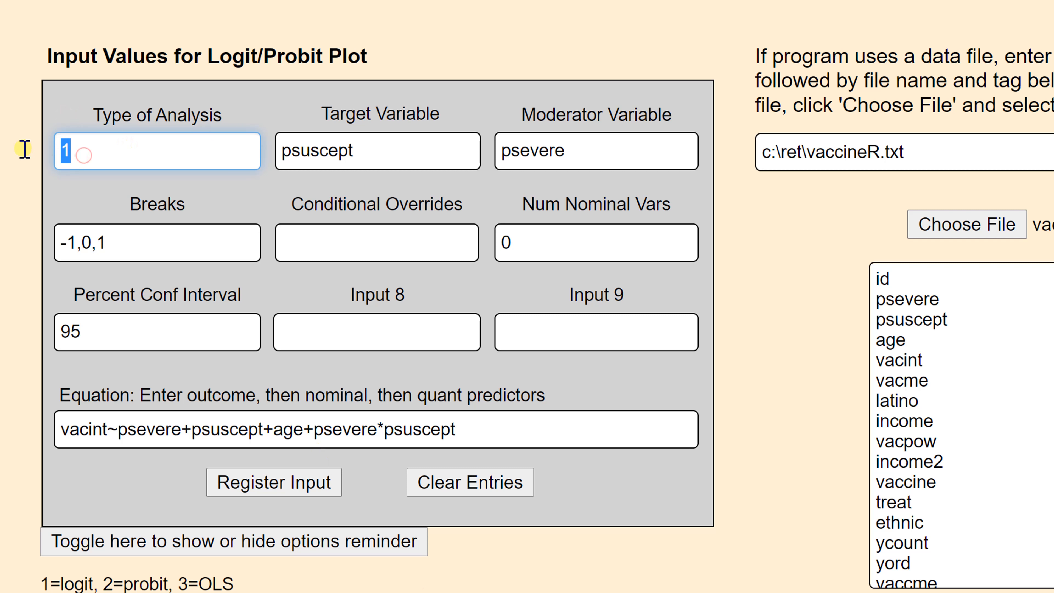
text(3)
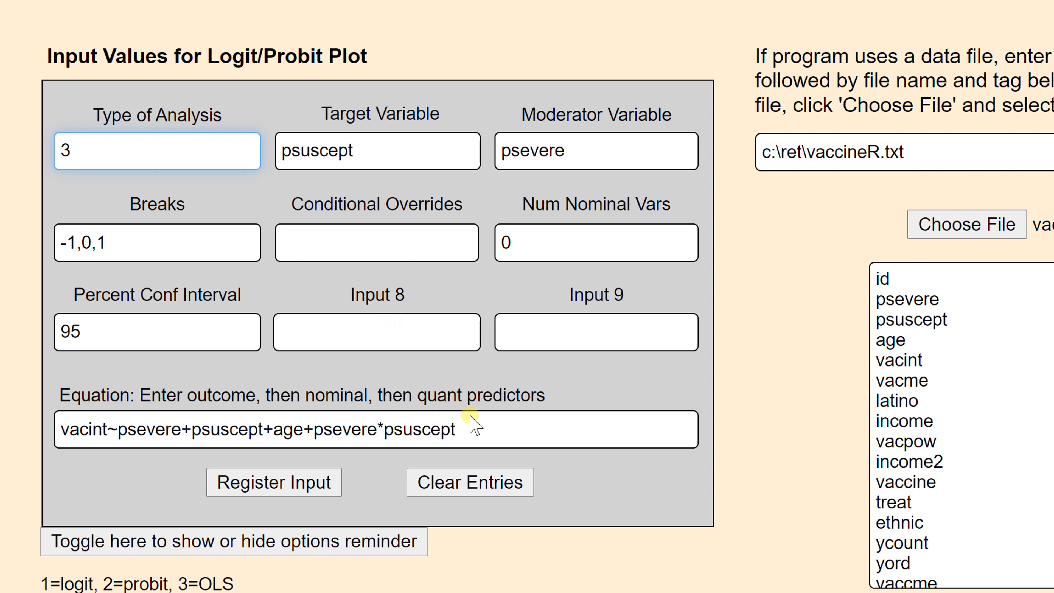
Replace the model equation with one predicting vacpow, entering vacpow~psevere+psuscept+income.
click(472, 419)
drag(471, 419, 10, 415)
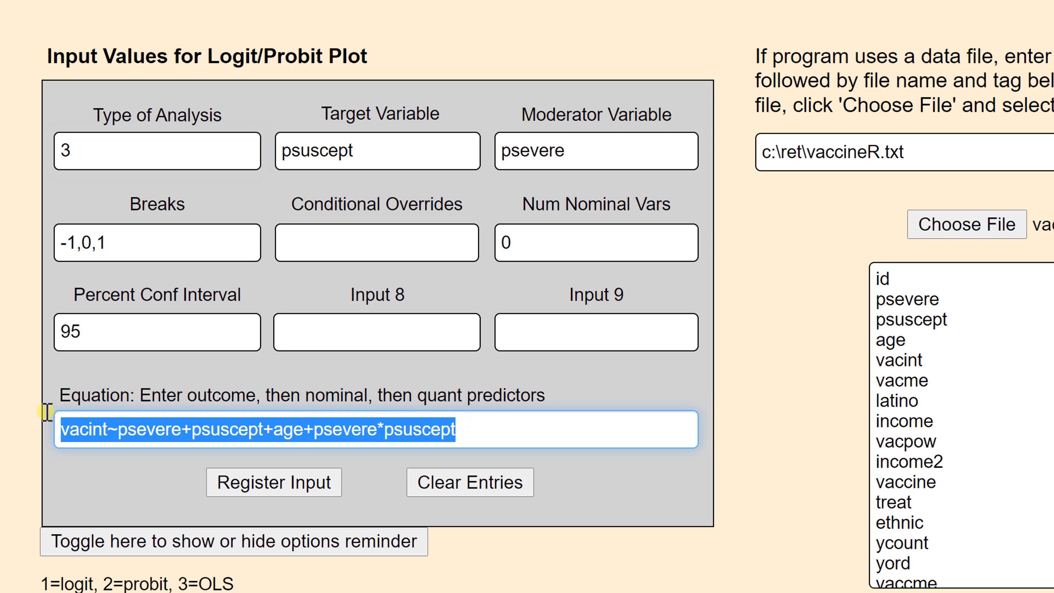
text(v)
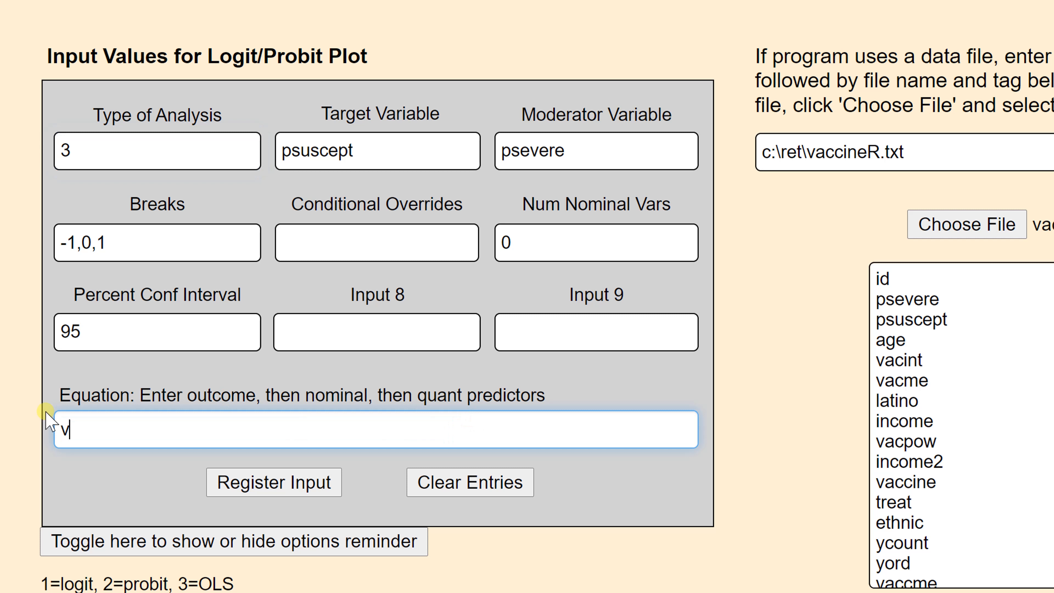
text(acpow)
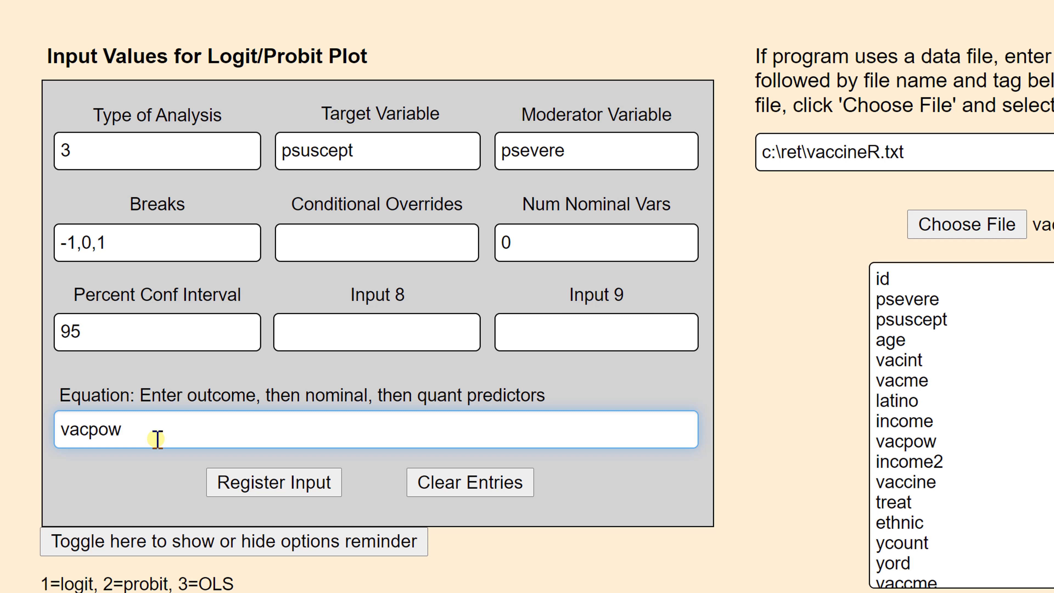
text(~pseve)
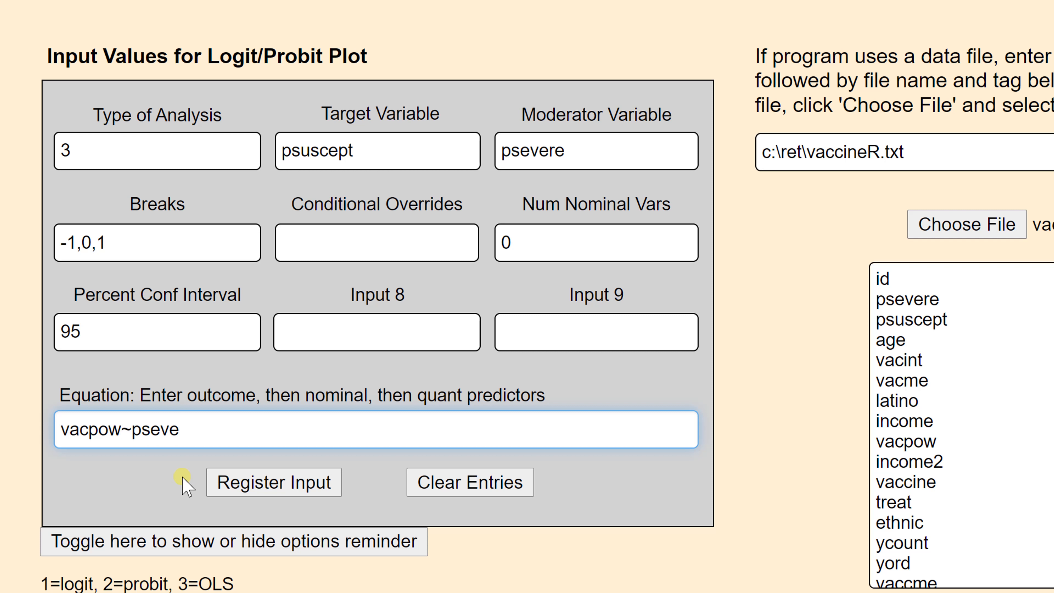
text(re+psuscept)
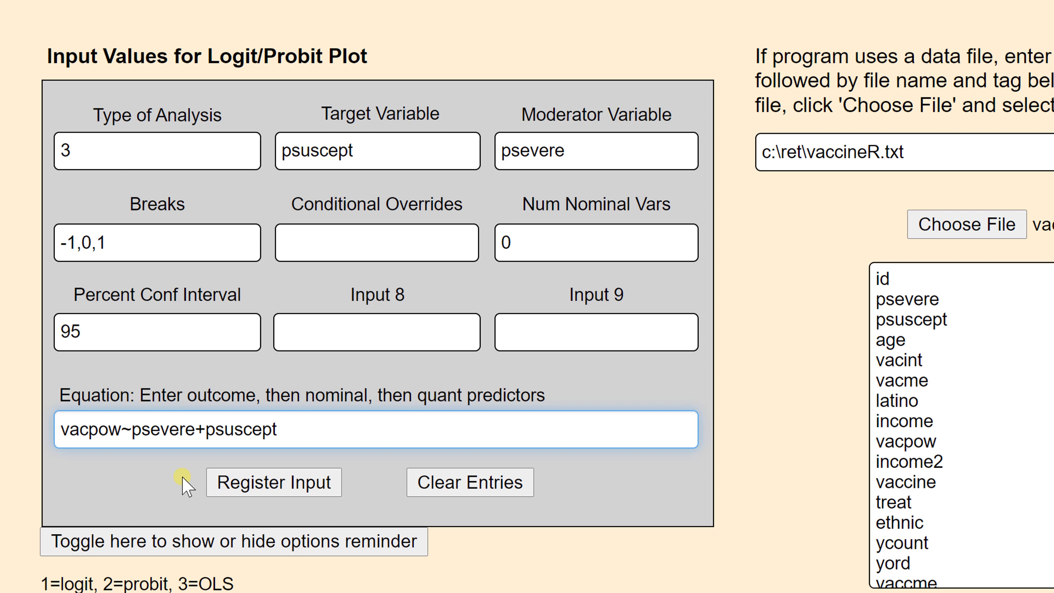
text(+income)
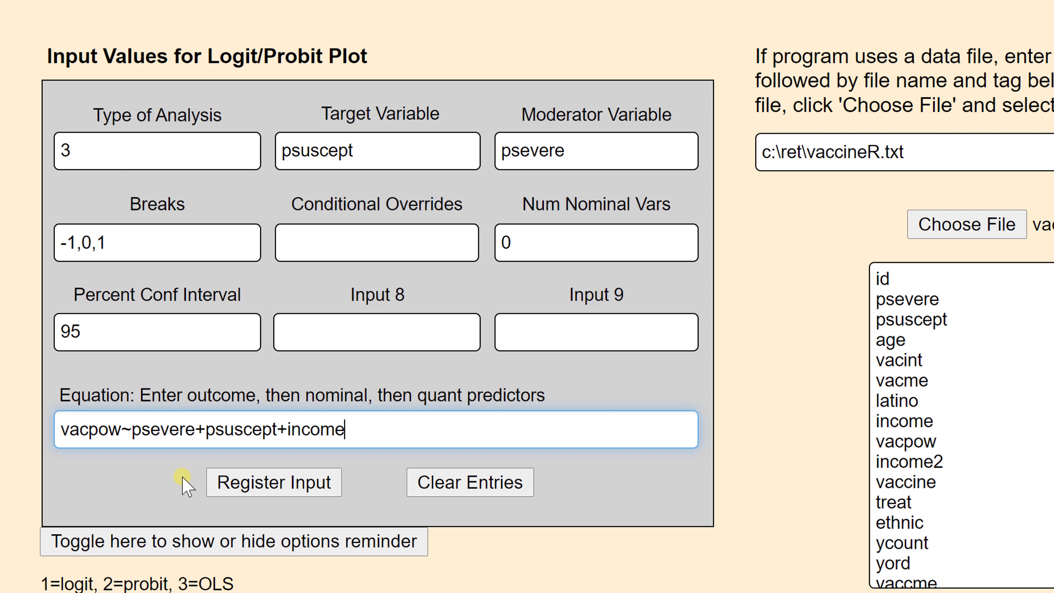